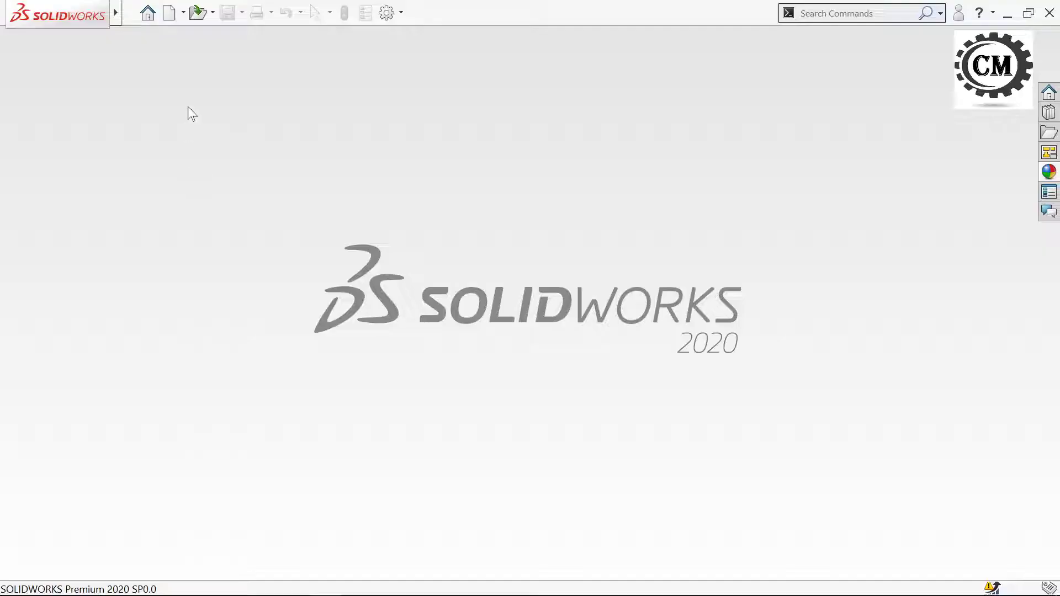
Create a new part document, Part1, and bring up the sketching tools
{"action": "left_click", "coordinate": [173, 16]}
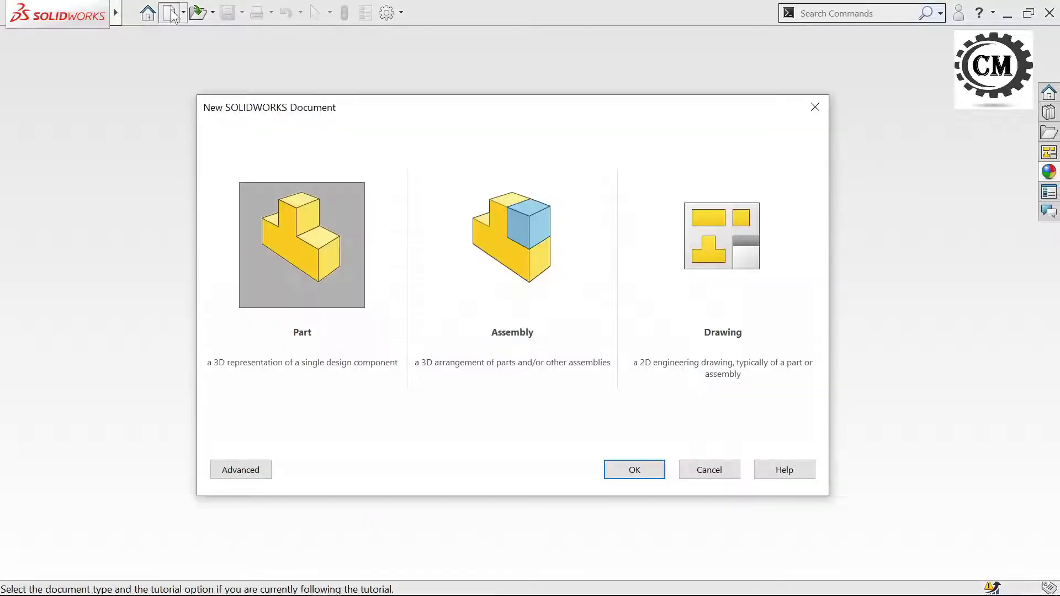
{"action": "left_click", "coordinate": [634, 474]}
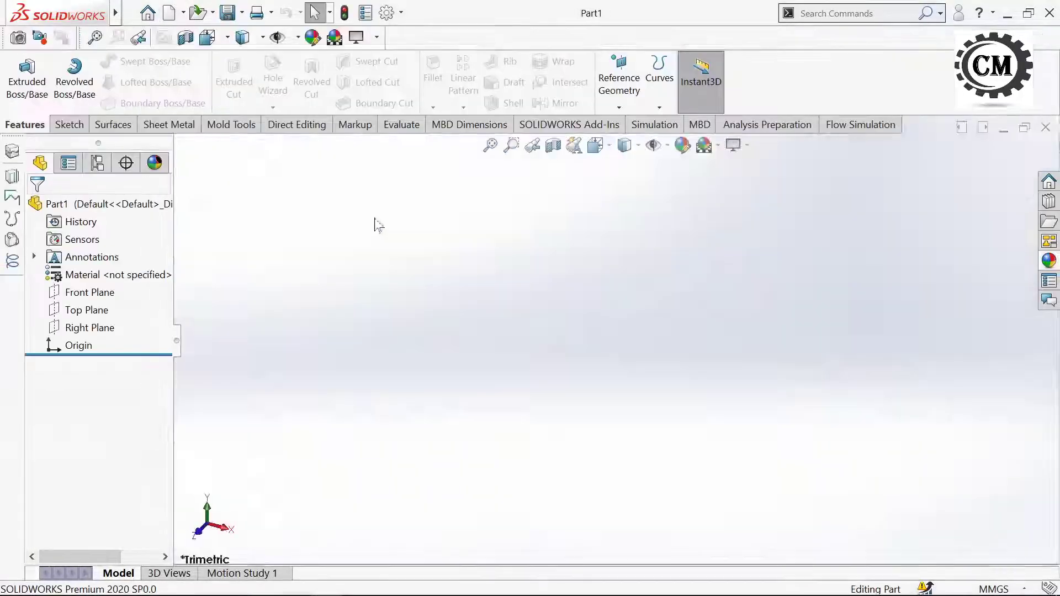
{"action": "left_click", "coordinate": [69, 125]}
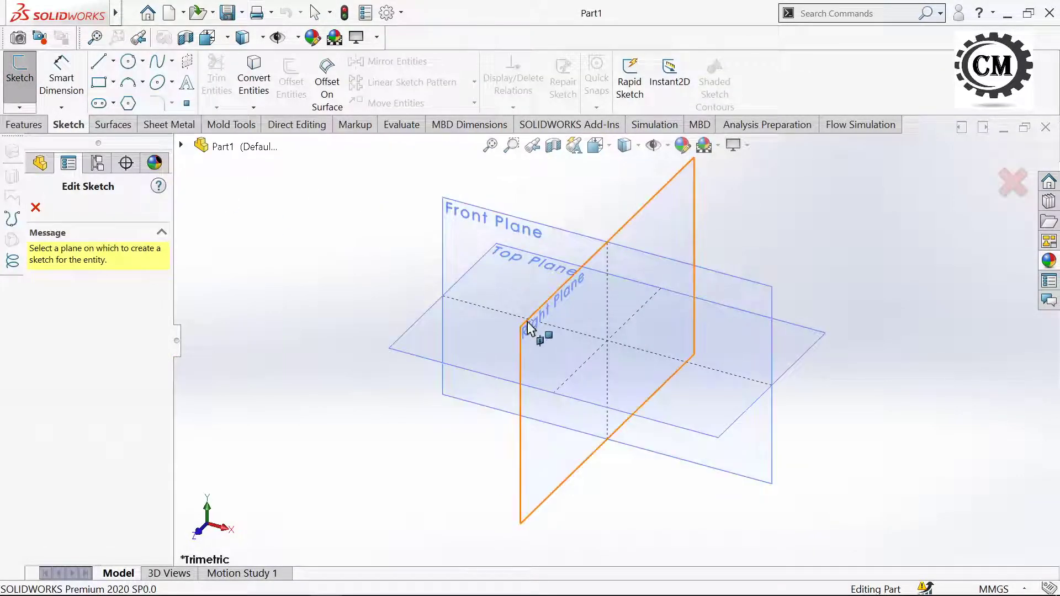
On the Right Plane, draw a corner rectangle starting from the origin
{"action": "left_click", "coordinate": [531, 325]}
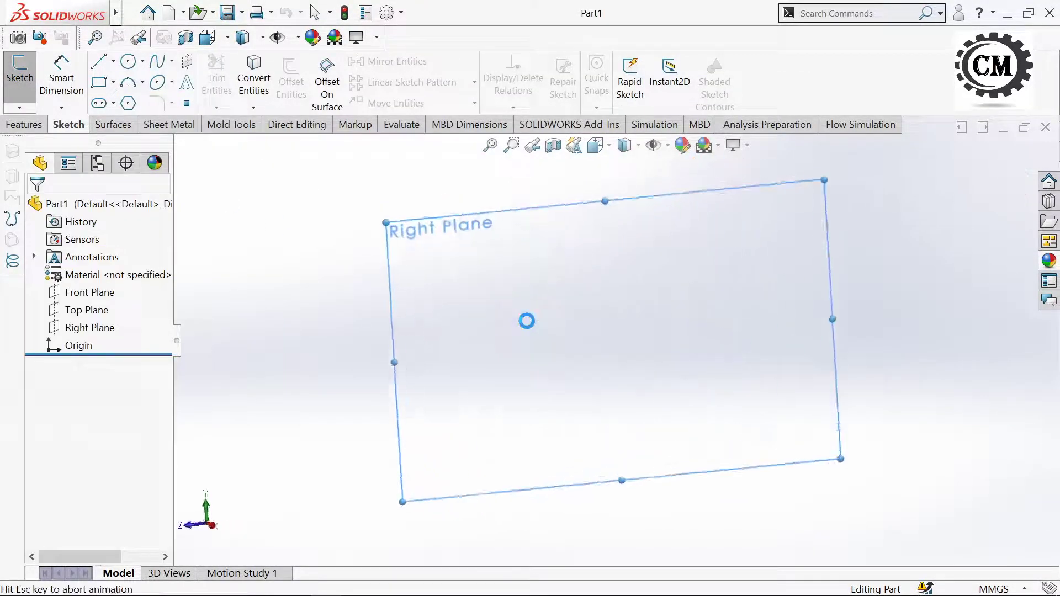
{"action": "left_click", "coordinate": [98, 83]}
{"action": "left_click", "coordinate": [561, 341]}
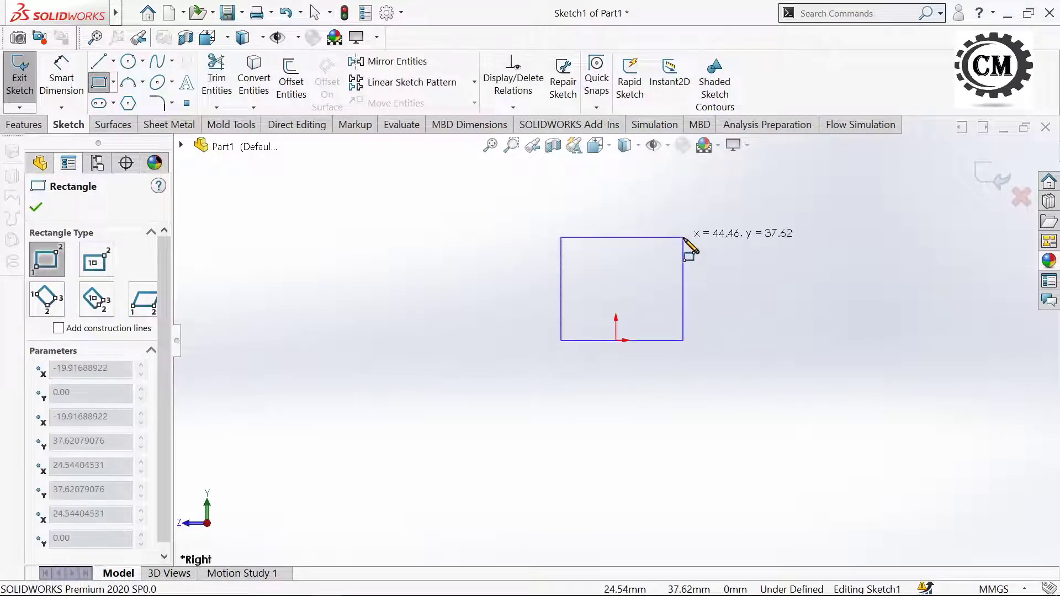
{"action": "left_click", "coordinate": [683, 236]}
Draw the inner left, top and right lines that form the U-channel opening
{"action": "left_click", "coordinate": [100, 63]}
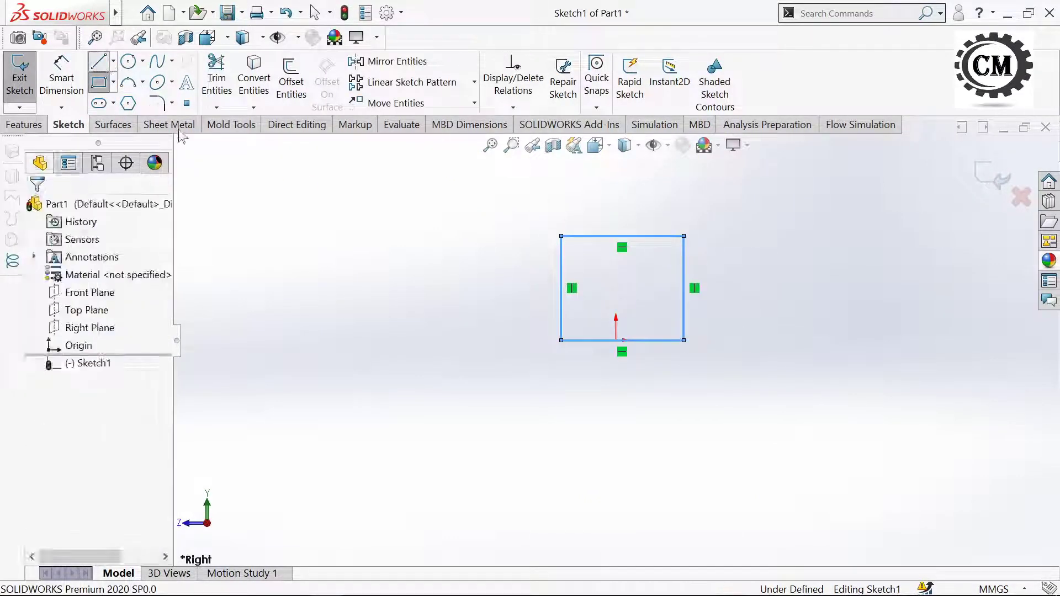
{"action": "left_click", "coordinate": [577, 341]}
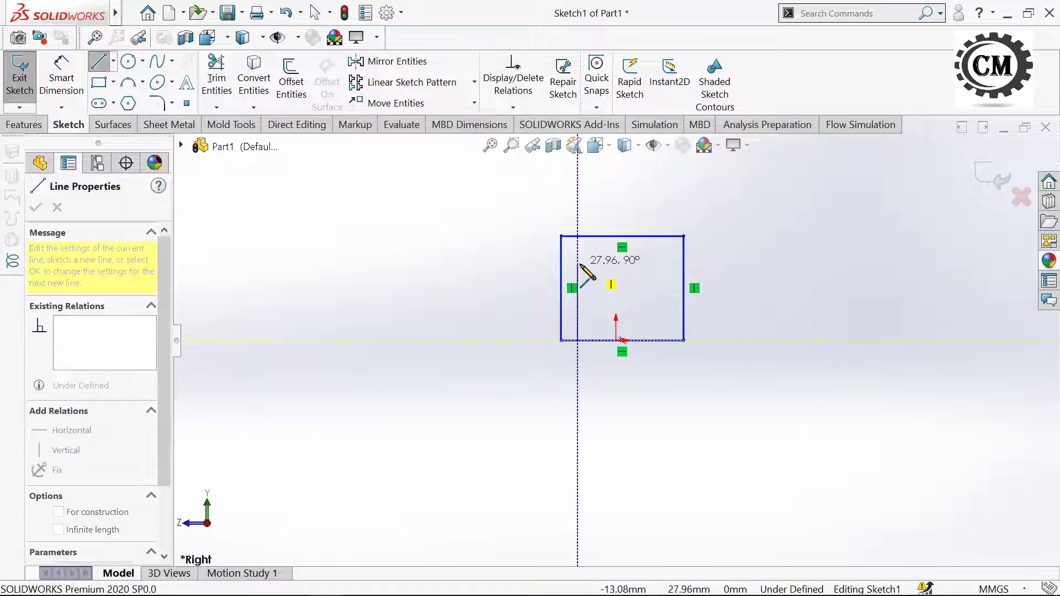
{"action": "left_click", "coordinate": [578, 264]}
{"action": "left_click", "coordinate": [664, 264]}
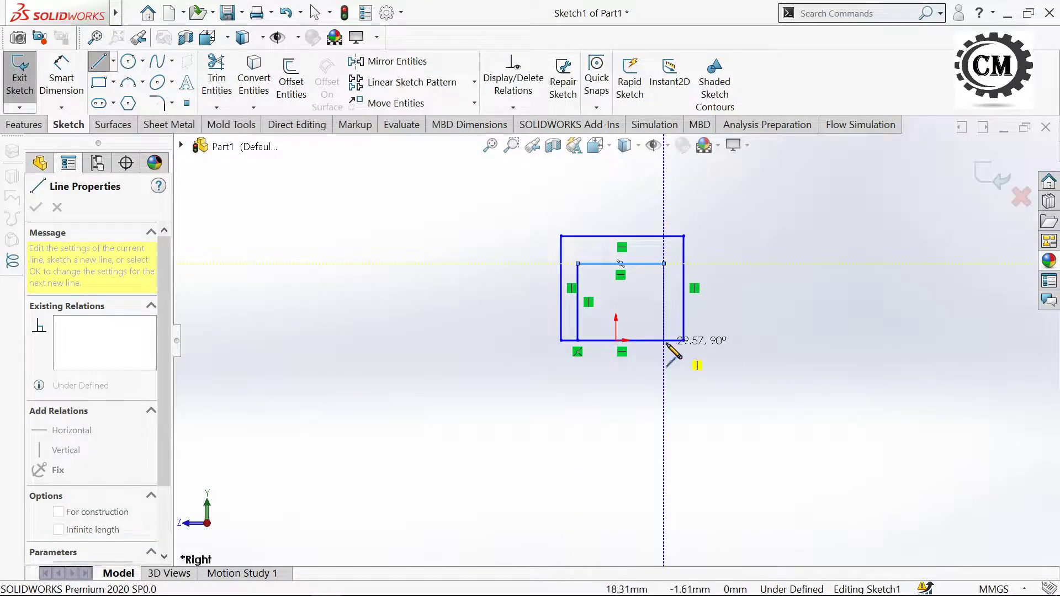
{"action": "left_click", "coordinate": [663, 341]}
{"action": "key", "text": "Escape"}
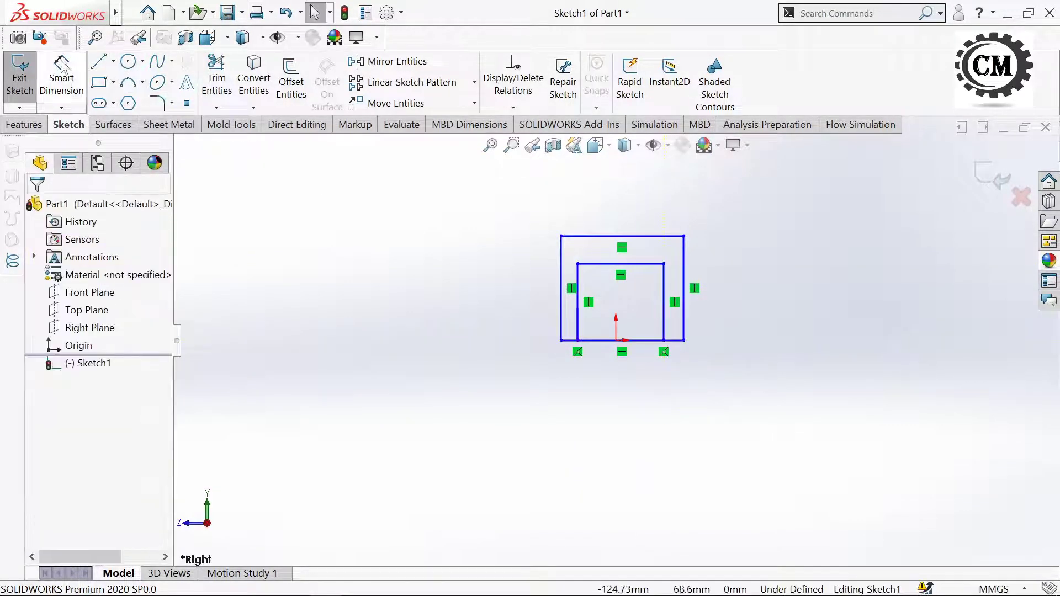
{"action": "left_click", "coordinate": [61, 78]}
Dimension the inner opening between the inner side lines to 63.50 mm
{"action": "left_click", "coordinate": [587, 220]}
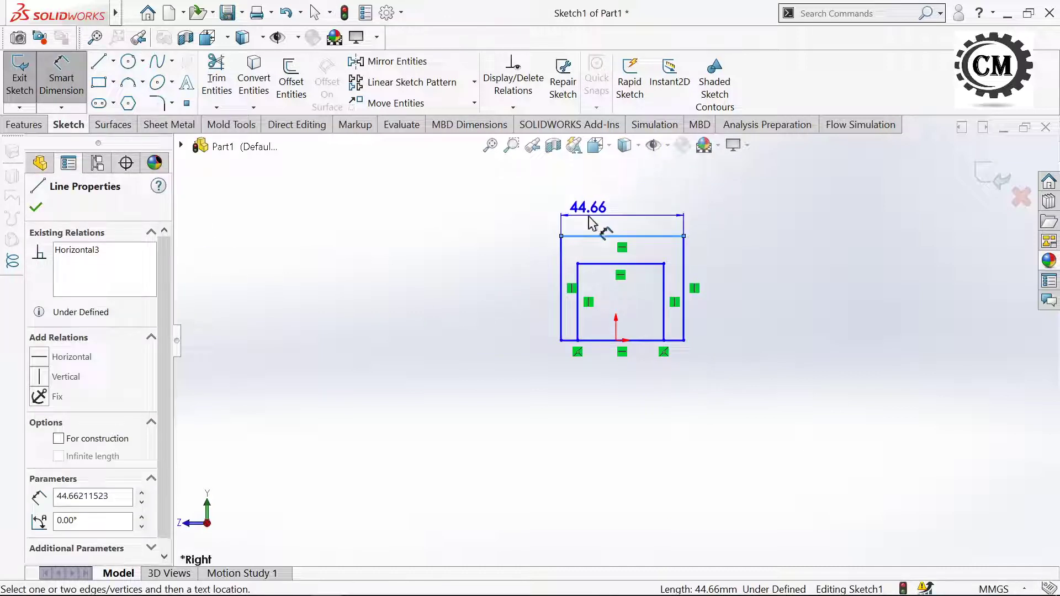
{"action": "key", "text": "Escape"}
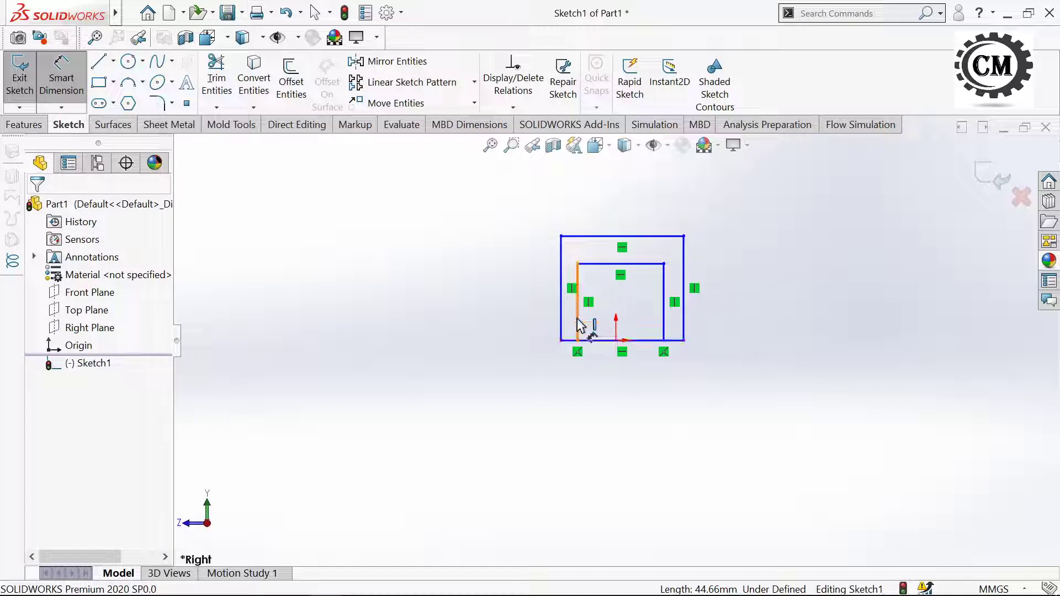
{"action": "left_click", "coordinate": [579, 326]}
{"action": "left_click", "coordinate": [664, 310]}
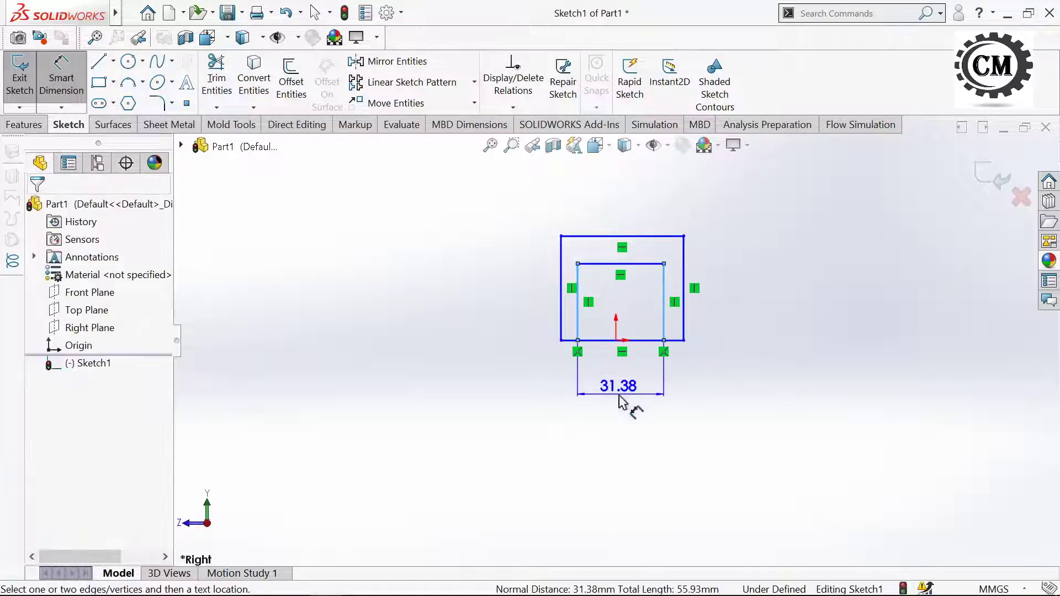
{"action": "left_click", "coordinate": [623, 402]}
{"action": "type", "text": "63."}
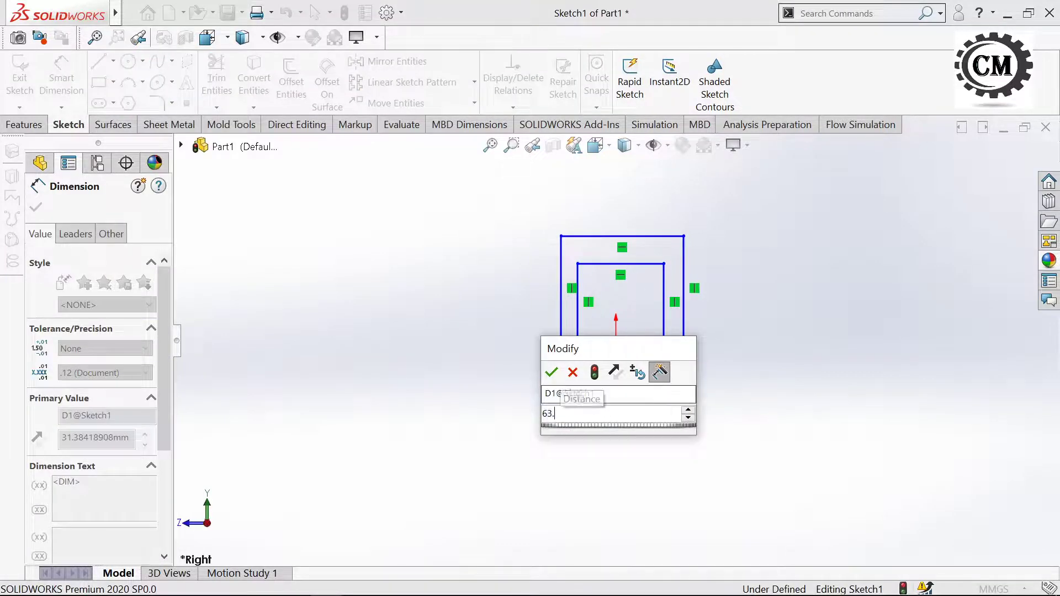
{"action": "type", "text": "5"}
{"action": "left_click", "coordinate": [551, 372]}
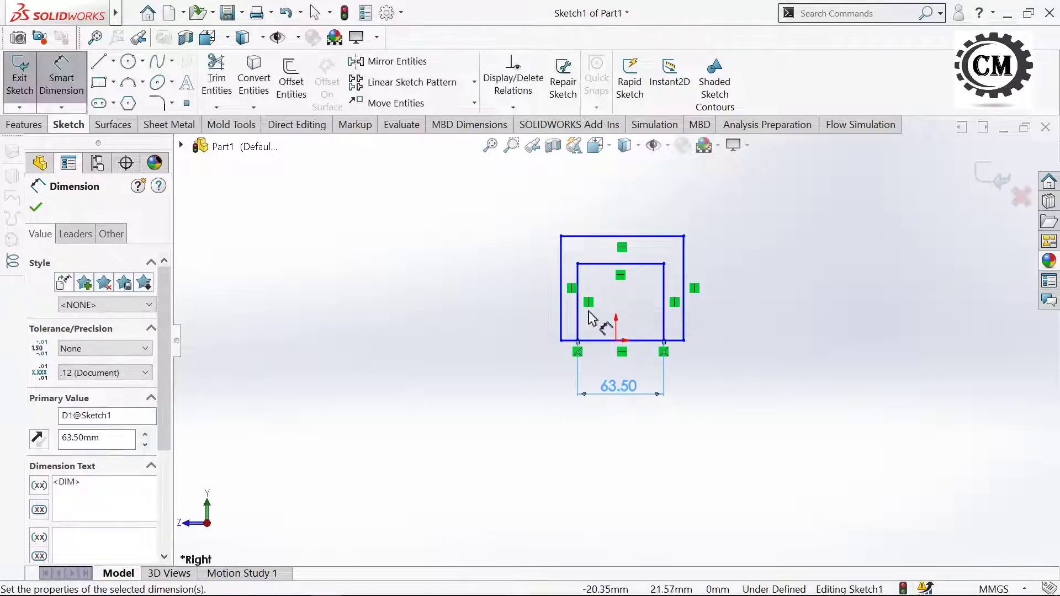
Dimension the left inner line 31.75 mm (63.5/2) from the origin
{"action": "left_click", "coordinate": [580, 319]}
{"action": "left_click", "coordinate": [616, 341]}
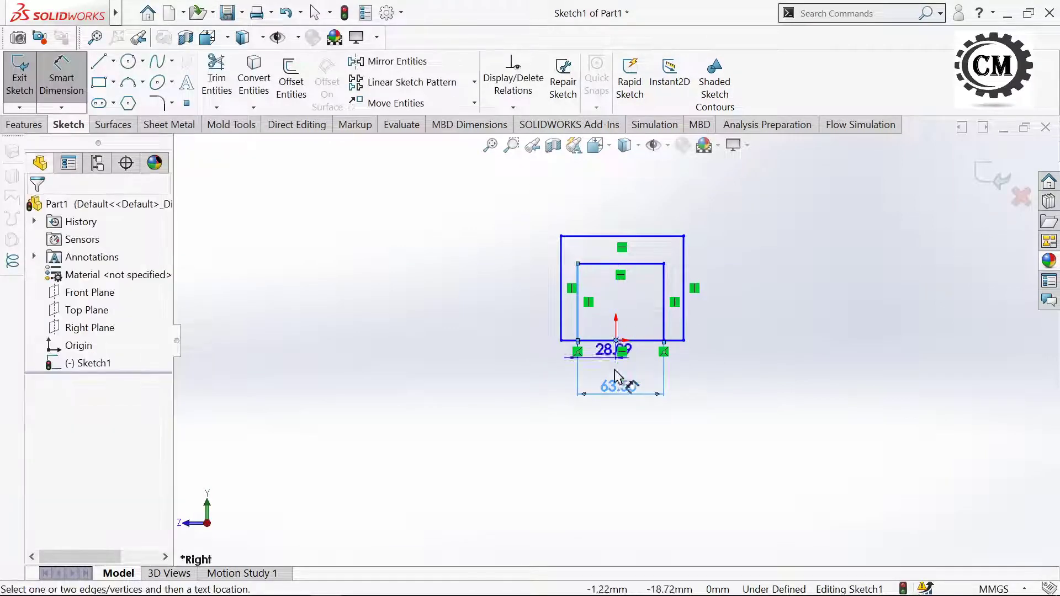
{"action": "left_click", "coordinate": [600, 442]}
{"action": "type", "text": "6"}
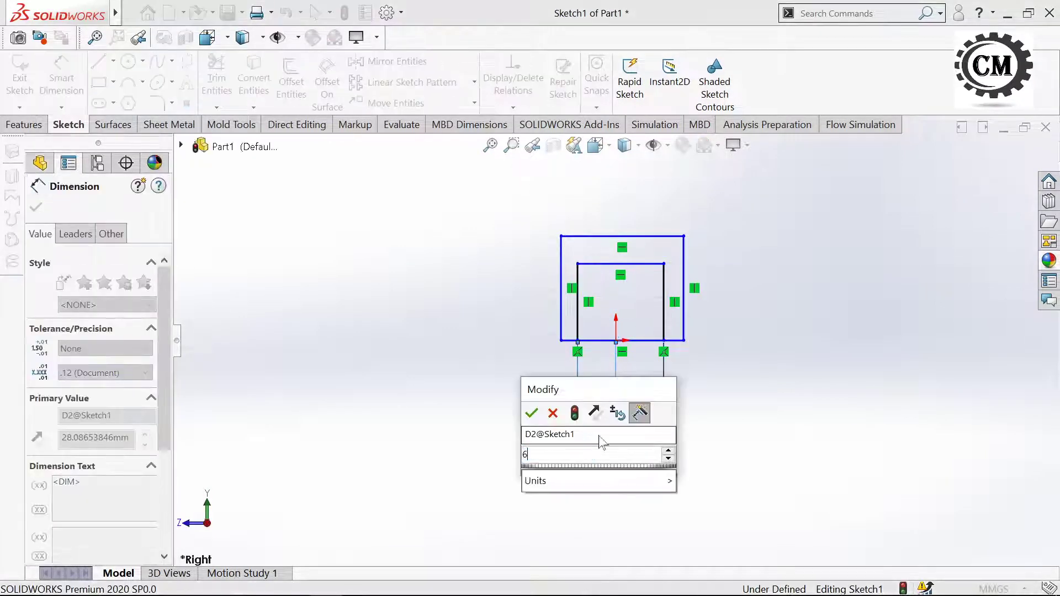
{"action": "type", "text": "3.5/2"}
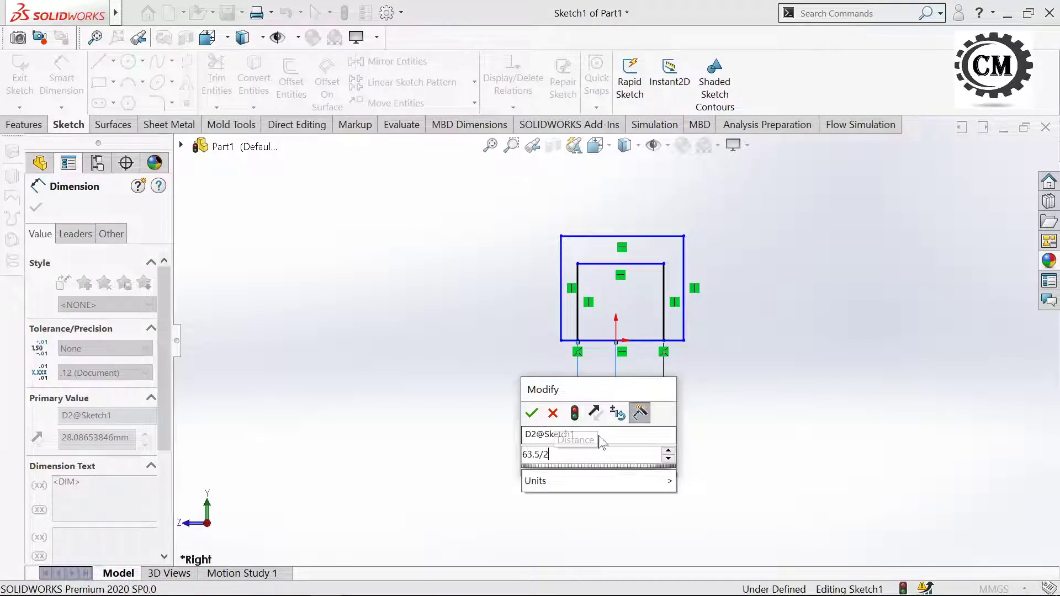
{"action": "key", "text": "Escape"}
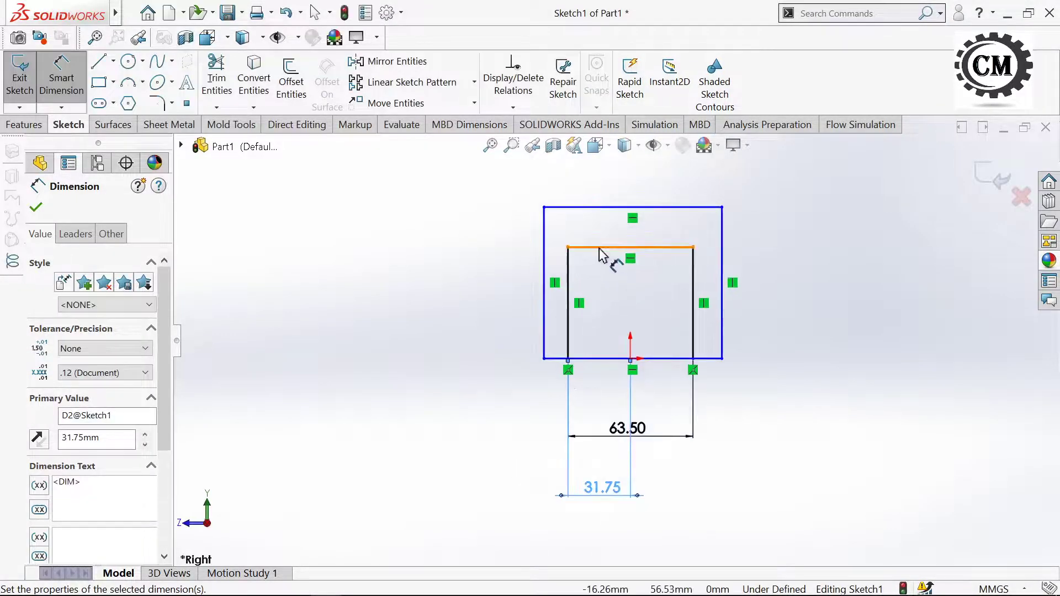
Dimension the top thickness between outer and inner top lines to 12.70 mm
{"action": "left_click", "coordinate": [602, 247]}
{"action": "left_click", "coordinate": [635, 207]}
{"action": "left_click", "coordinate": [489, 227]}
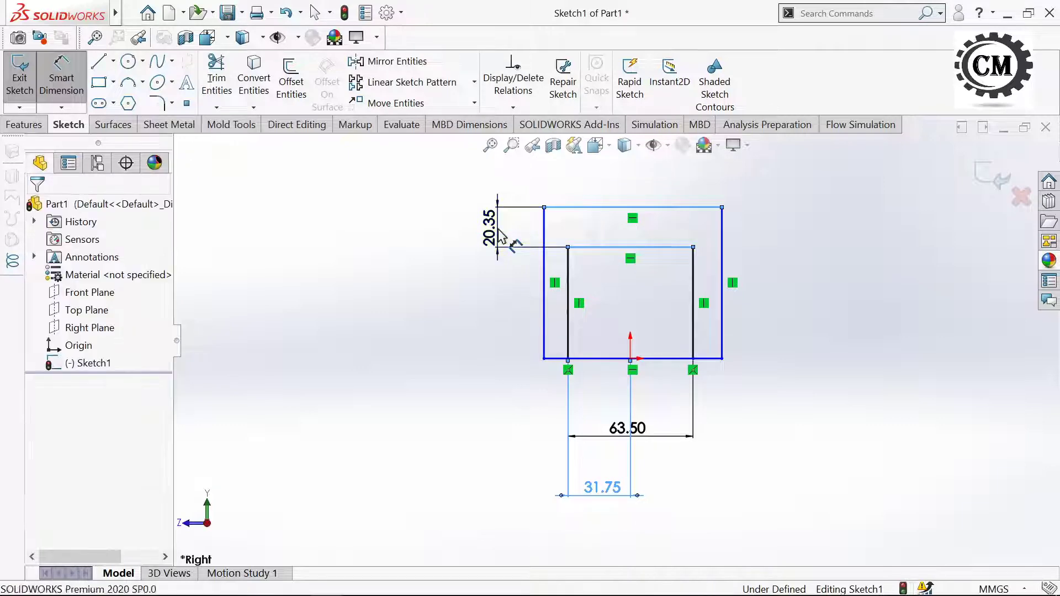
{"action": "type", "text": "12.7"}
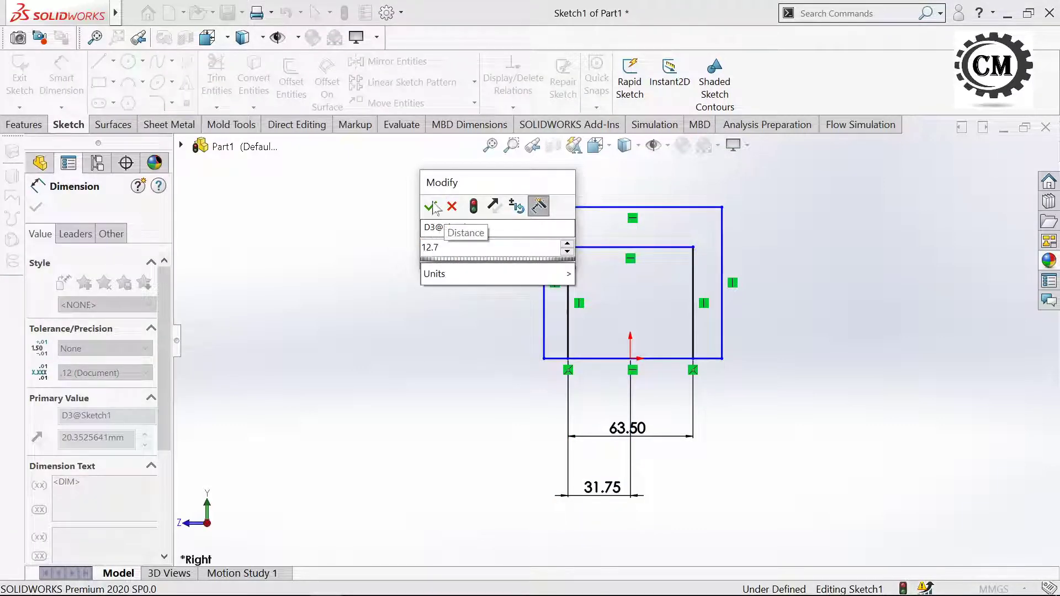
{"action": "left_click", "coordinate": [434, 207]}
Dimension both the left and right wall thicknesses to 6.35 mm
{"action": "left_click", "coordinate": [545, 326]}
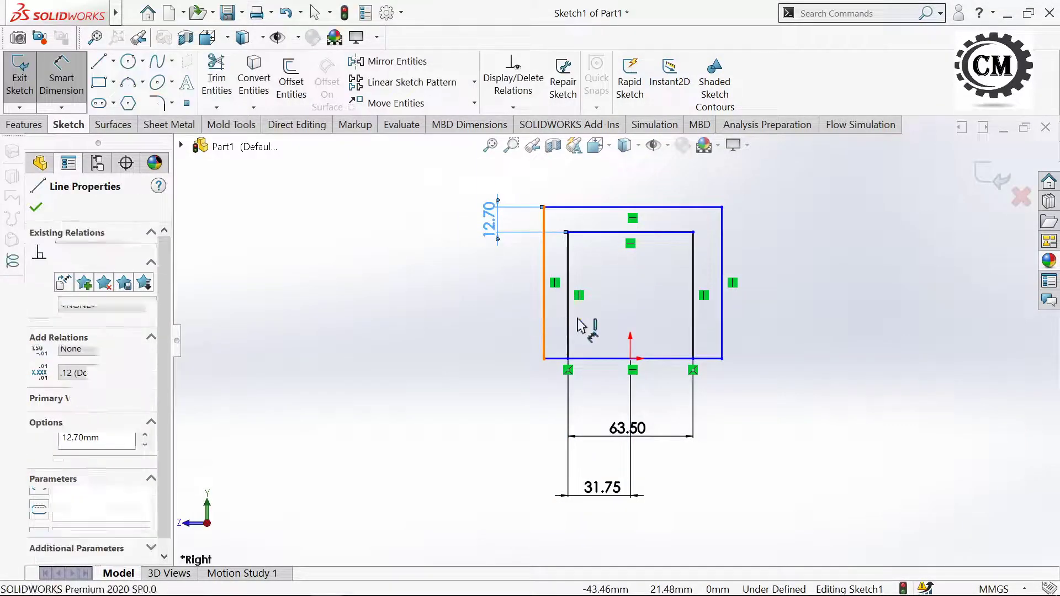
{"action": "left_click", "coordinate": [568, 326]}
{"action": "left_click", "coordinate": [502, 345]}
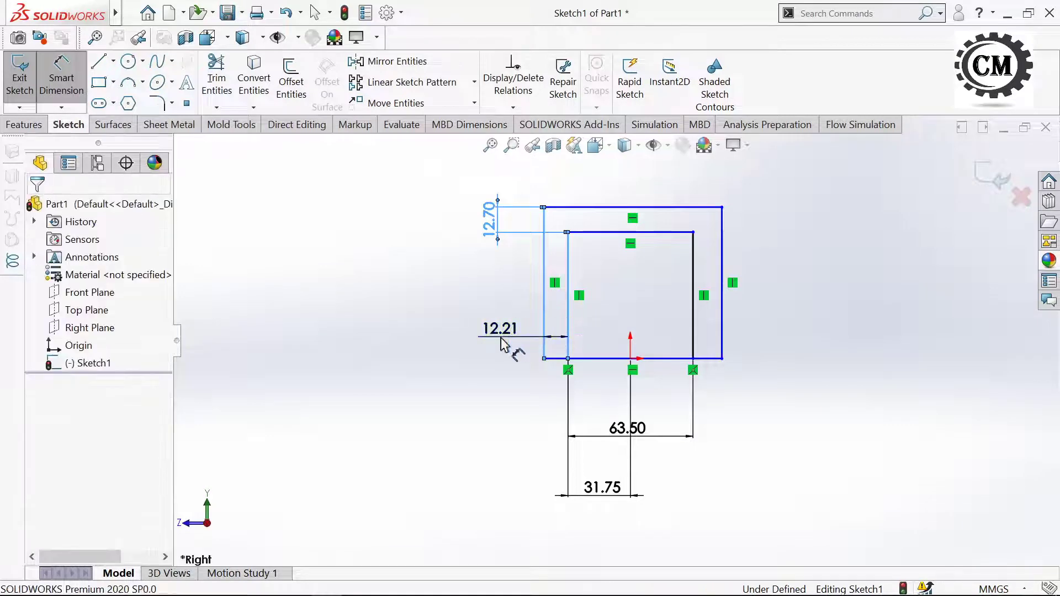
{"action": "type", "text": "6.35"}
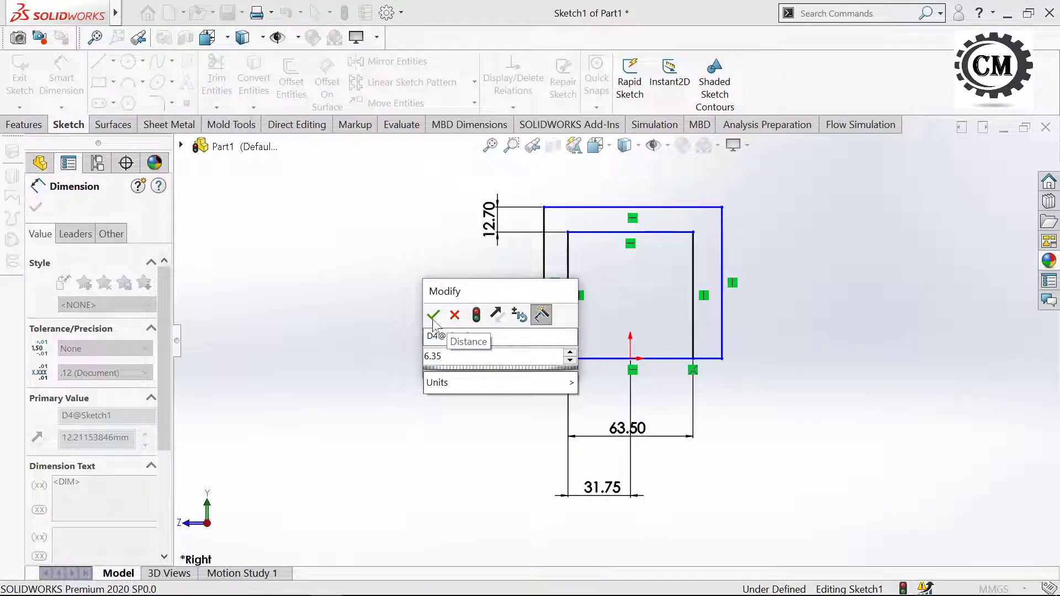
{"action": "left_click", "coordinate": [434, 317]}
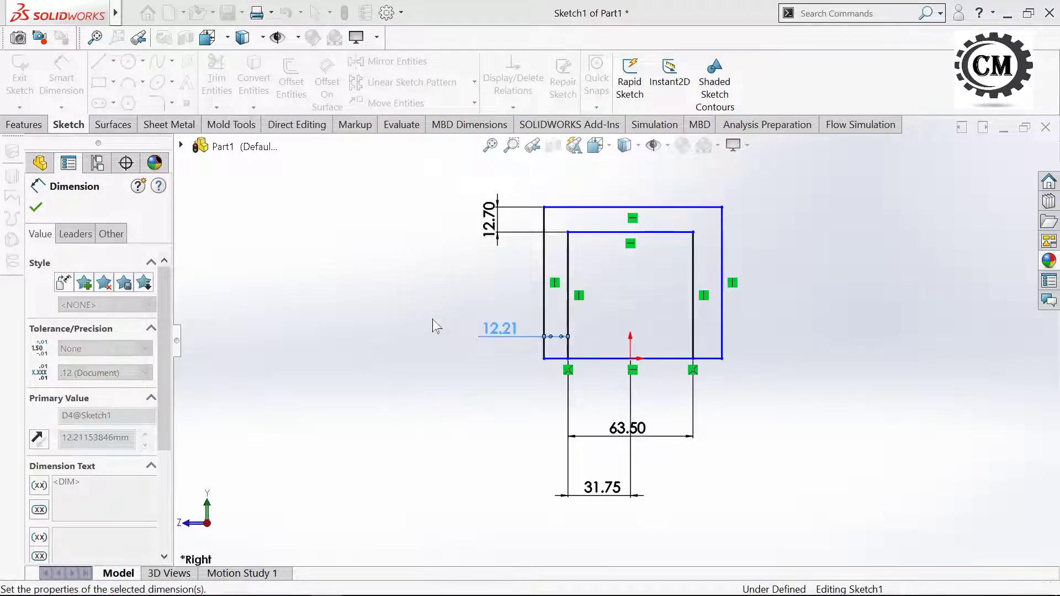
{"action": "left_click", "coordinate": [696, 334]}
{"action": "left_click", "coordinate": [734, 337]}
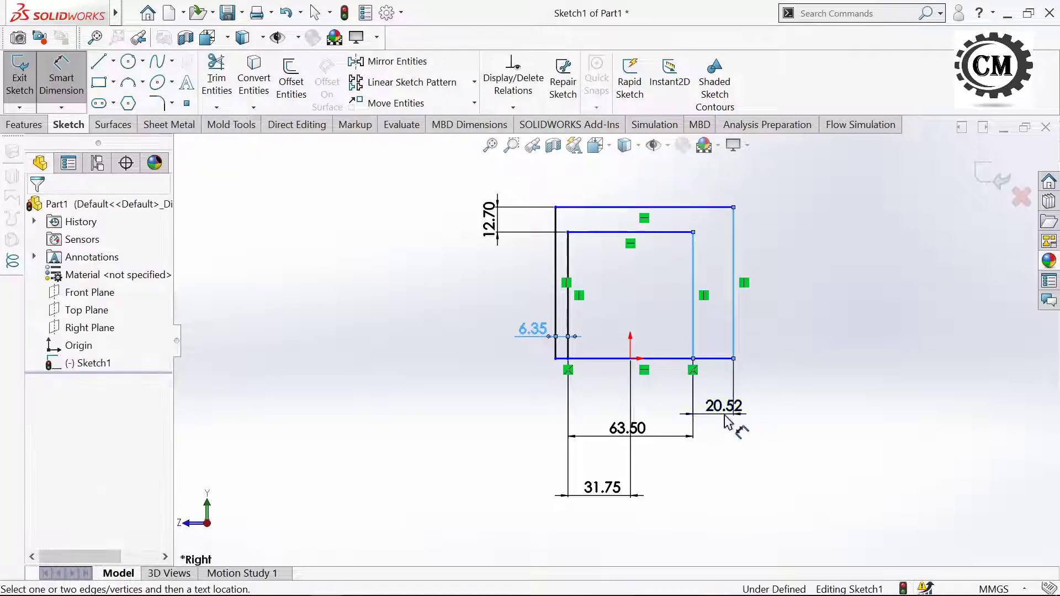
{"action": "left_click", "coordinate": [727, 423]}
{"action": "type", "text": "6.3"}
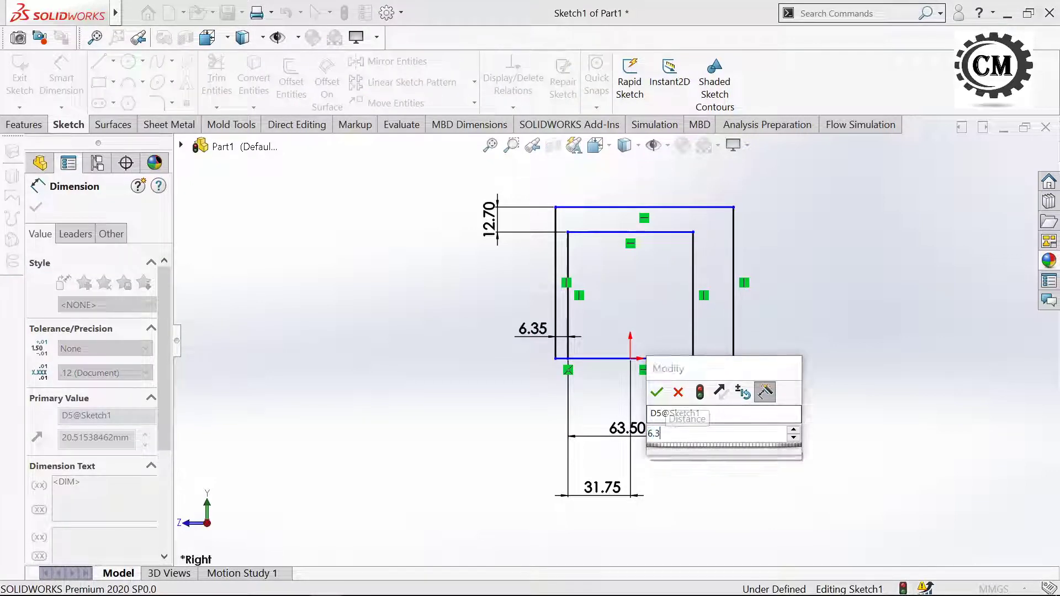
{"action": "type", "text": "5"}
{"action": "key", "text": "Return"}
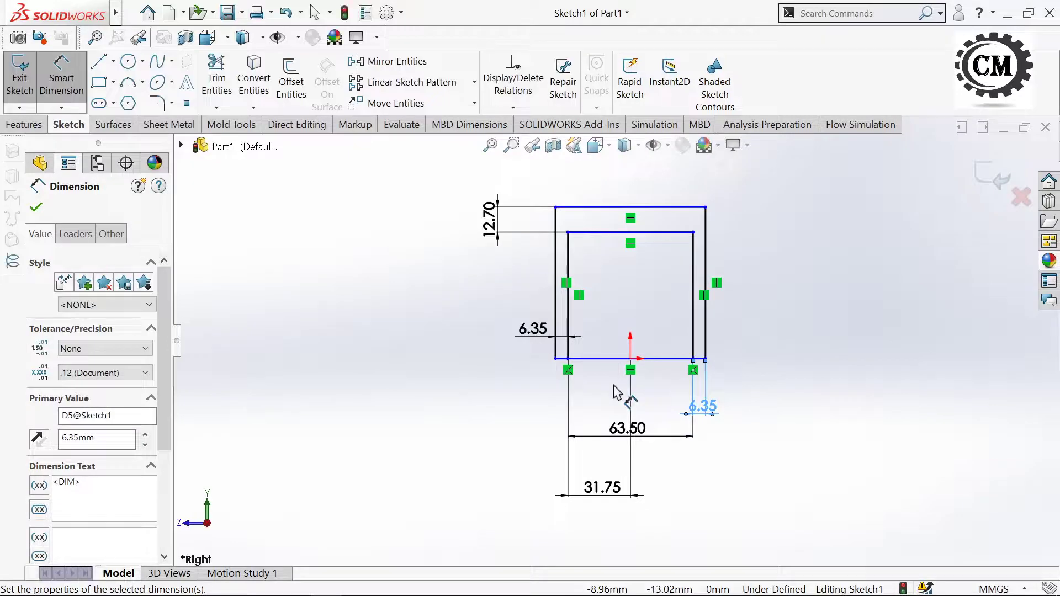
Dimension the outer right line to a 45.72 mm overall height
{"action": "scroll", "coordinate": [618, 392], "scroll_direction": "down", "scroll_amount": 1}
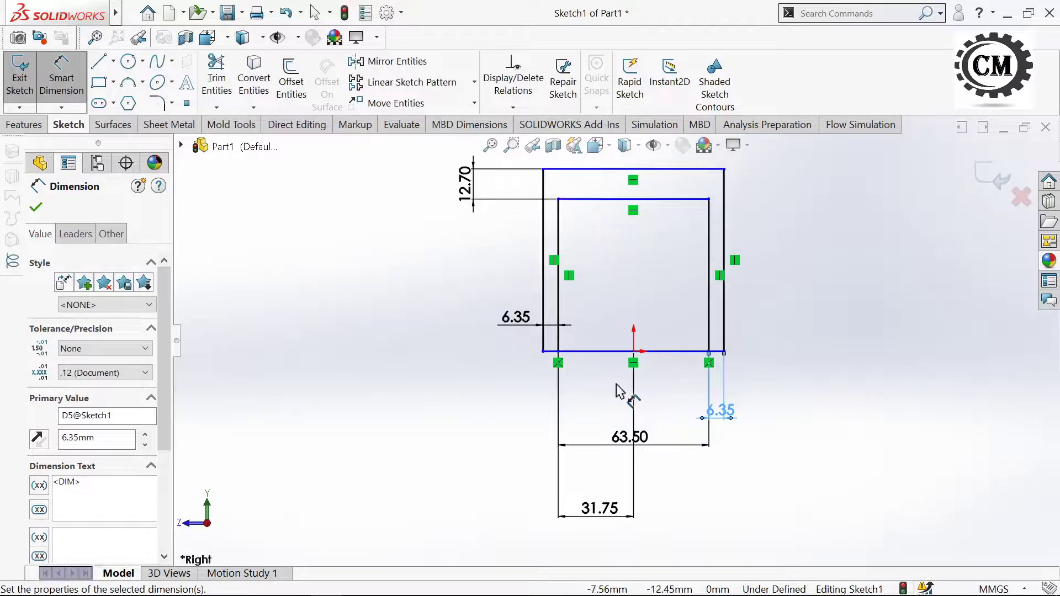
{"action": "left_click", "coordinate": [725, 285]}
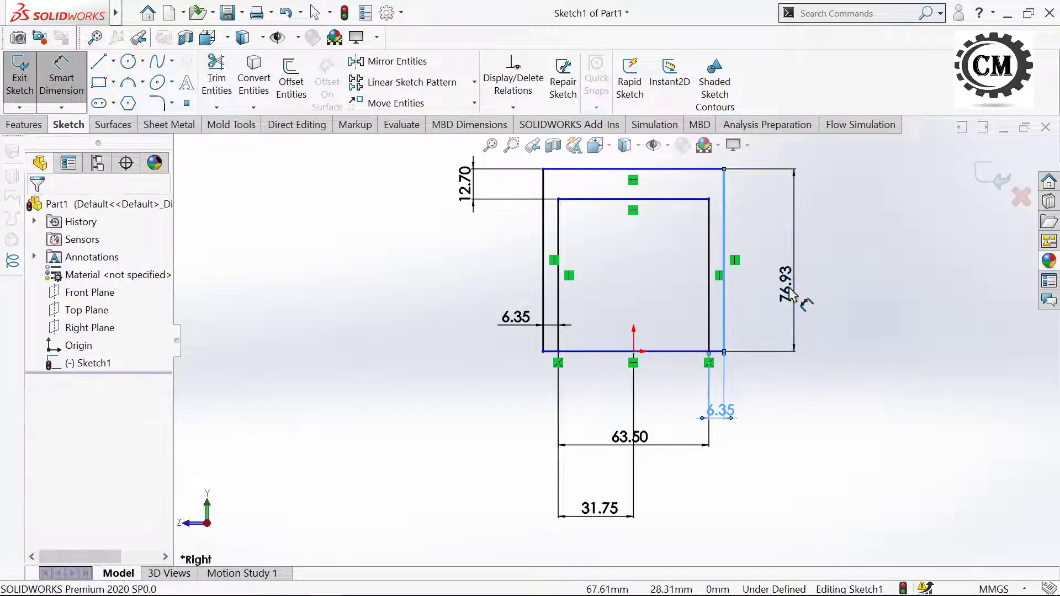
{"action": "left_click", "coordinate": [789, 295]}
{"action": "type", "text": "45."}
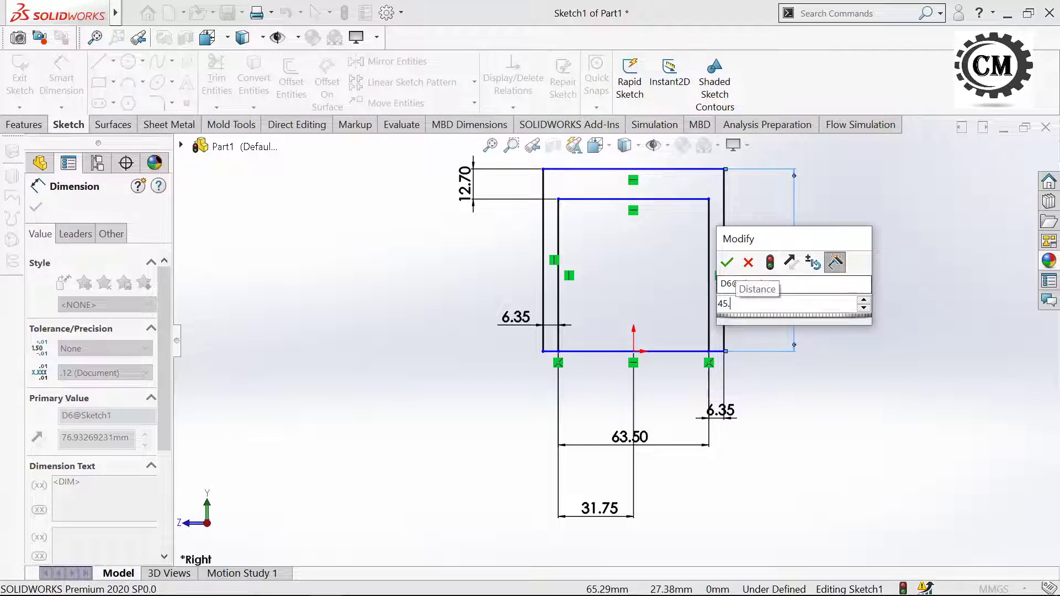
{"action": "type", "text": "72"}
{"action": "left_click", "coordinate": [726, 264]}
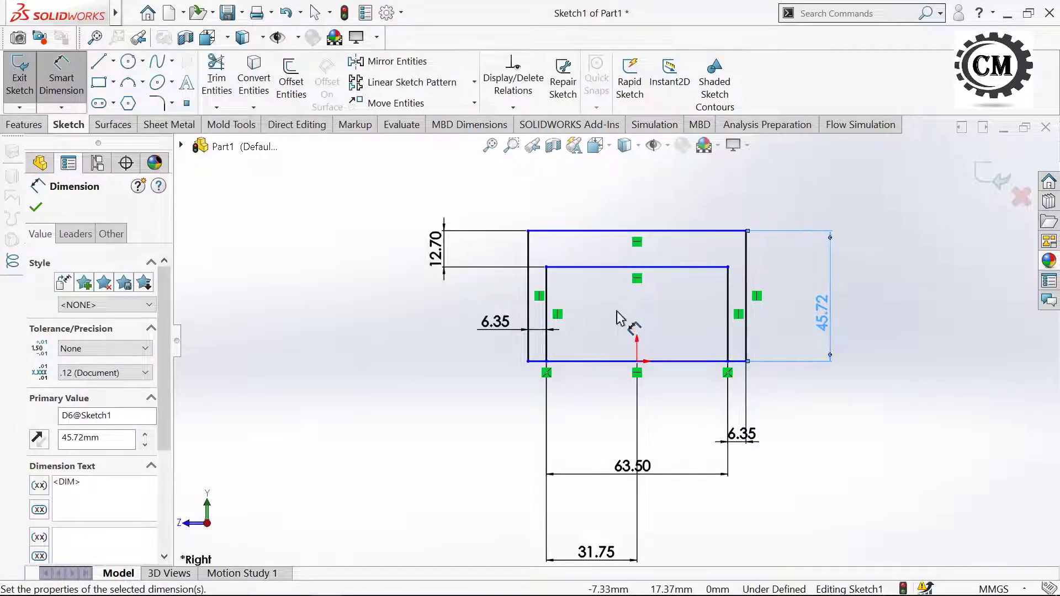
{"action": "left_click", "coordinate": [217, 77]}
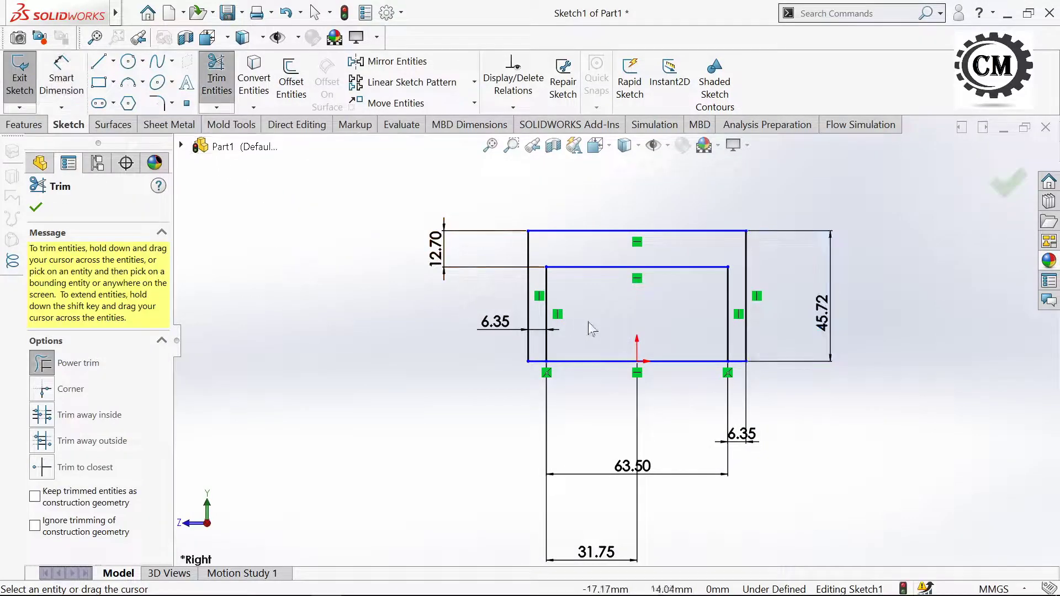
Trim away the inner bottom line and make the left bottom line coincident with the origin
{"action": "left_click_drag", "start_coordinate": [587, 327], "coordinate": [597, 409]}
{"action": "left_click", "coordinate": [37, 208]}
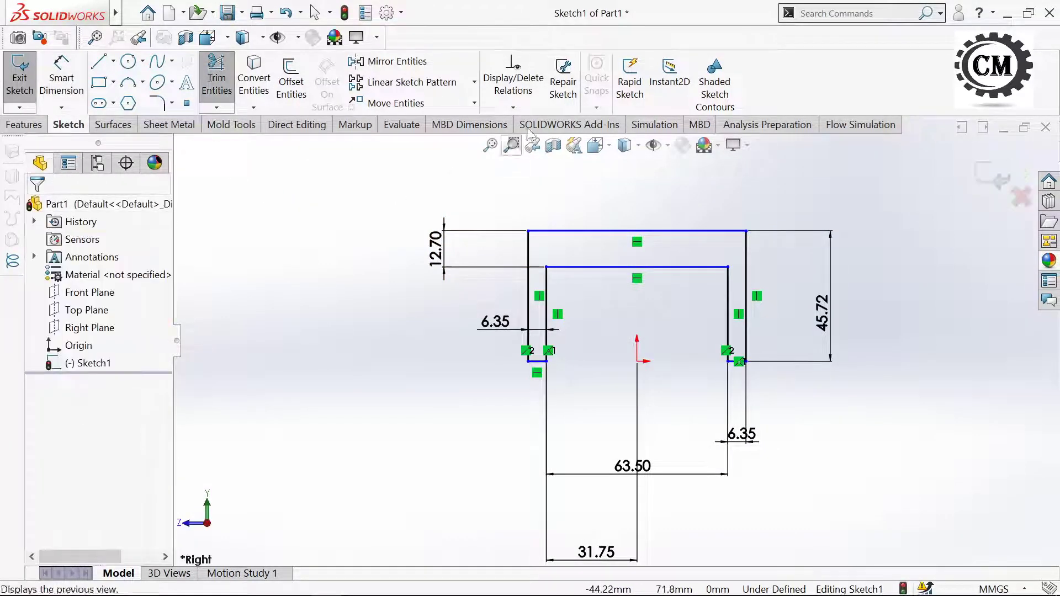
{"action": "left_click", "coordinate": [513, 107]}
{"action": "left_click", "coordinate": [514, 144]}
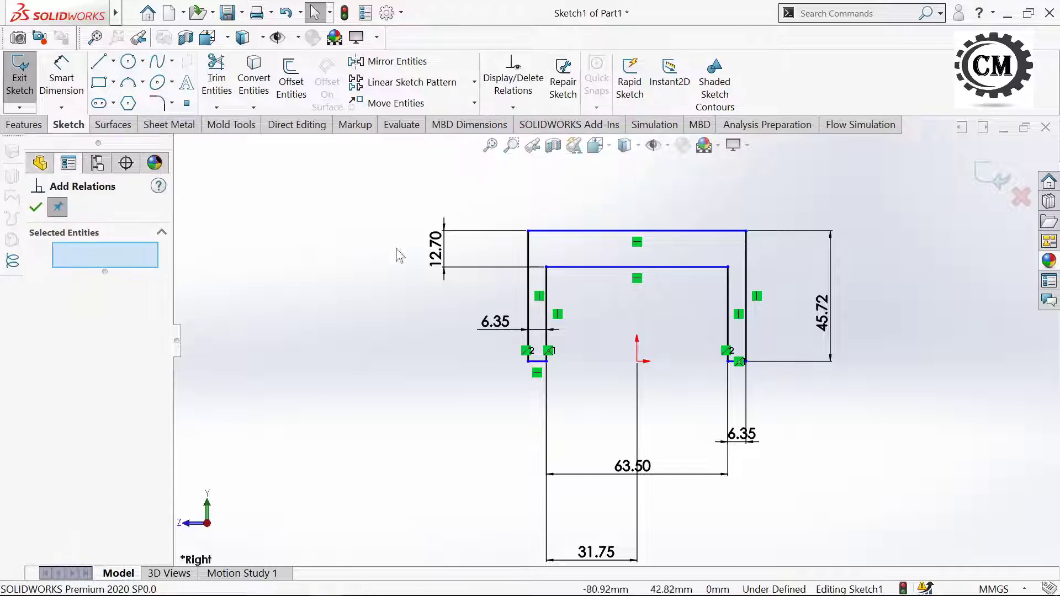
{"action": "scroll", "coordinate": [342, 237], "scroll_direction": "down", "scroll_amount": 2}
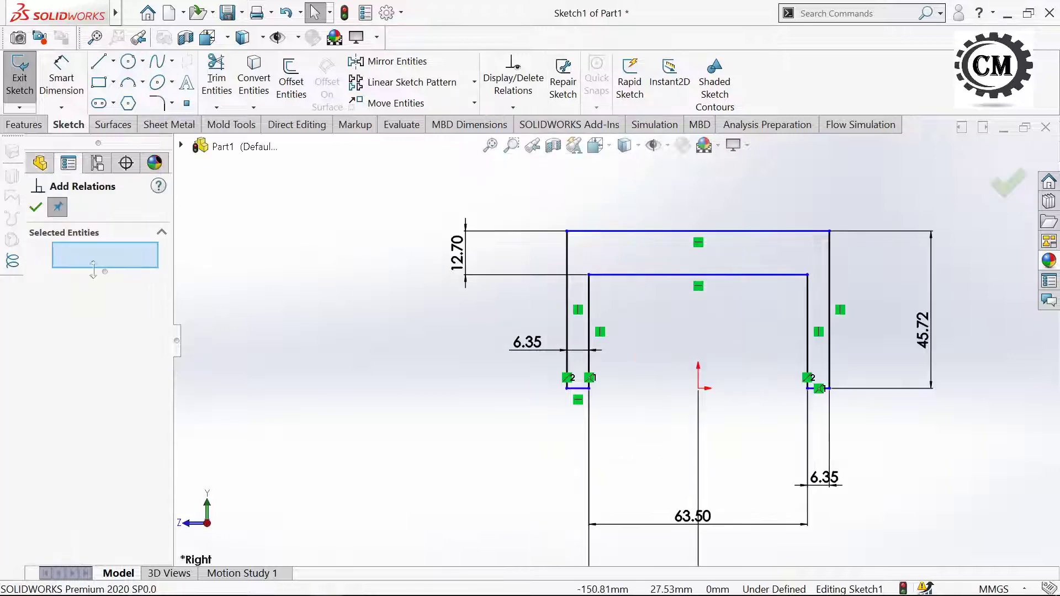
{"action": "left_click", "coordinate": [578, 388]}
{"action": "left_click", "coordinate": [698, 389]}
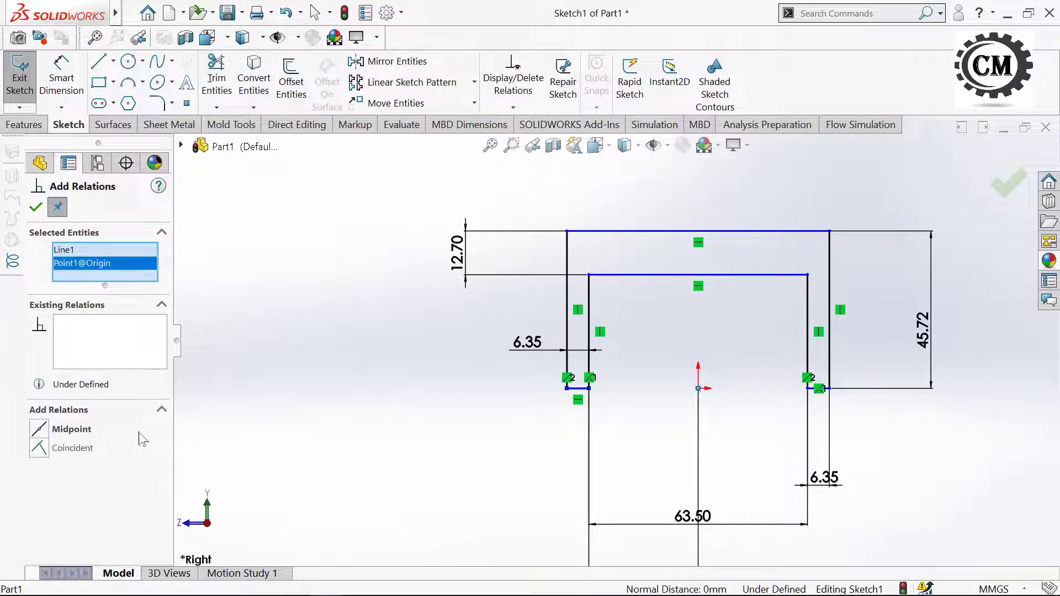
{"action": "left_click", "coordinate": [73, 450]}
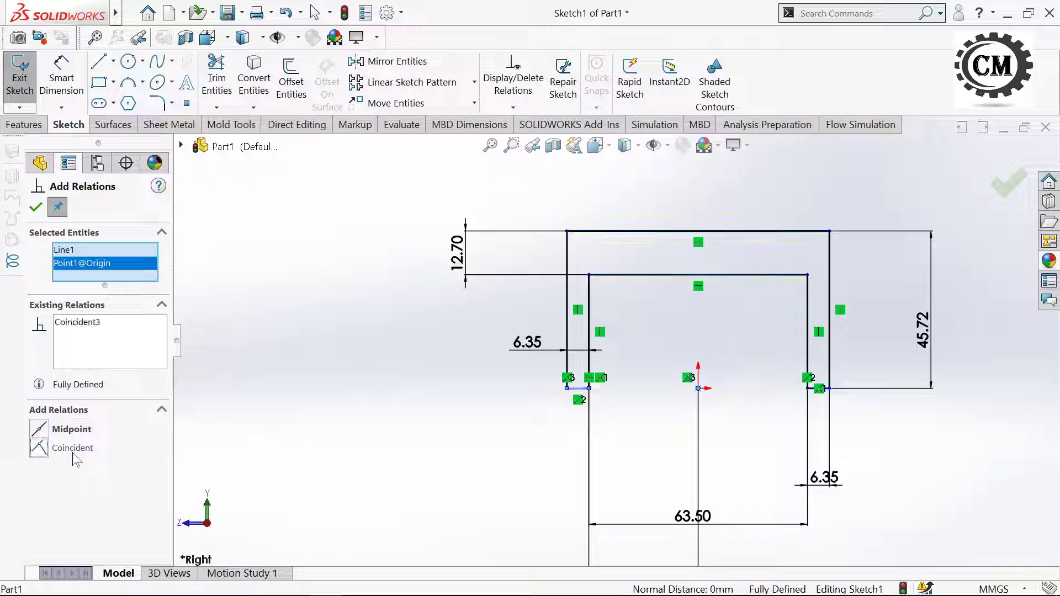
{"action": "left_click", "coordinate": [37, 208]}
Extrude the U-profile blind to a depth of 249.61 mm as Boss-Extrude1
{"action": "left_click", "coordinate": [25, 125]}
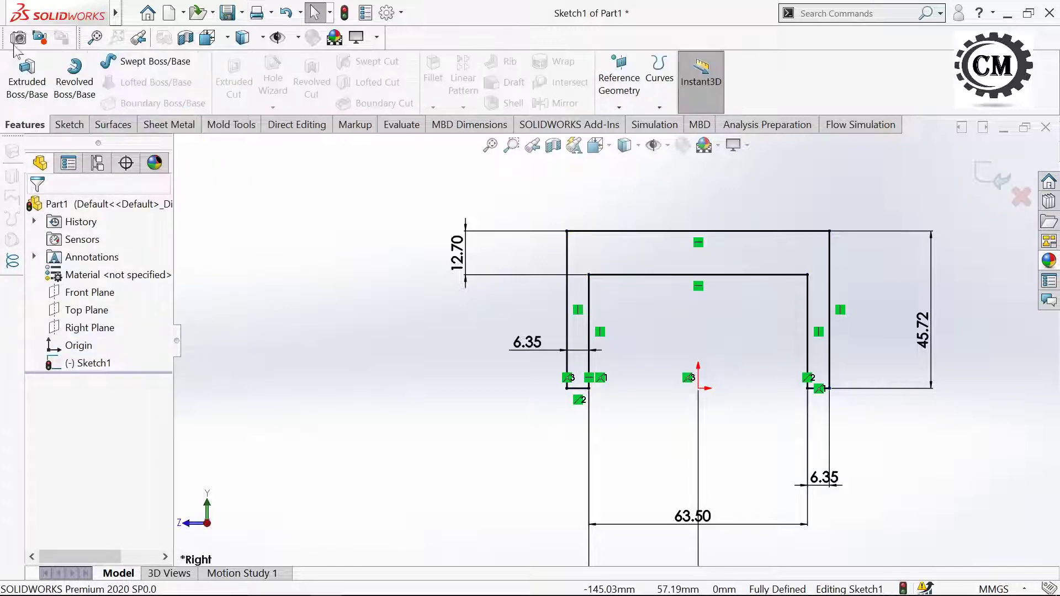
{"action": "left_click", "coordinate": [28, 81]}
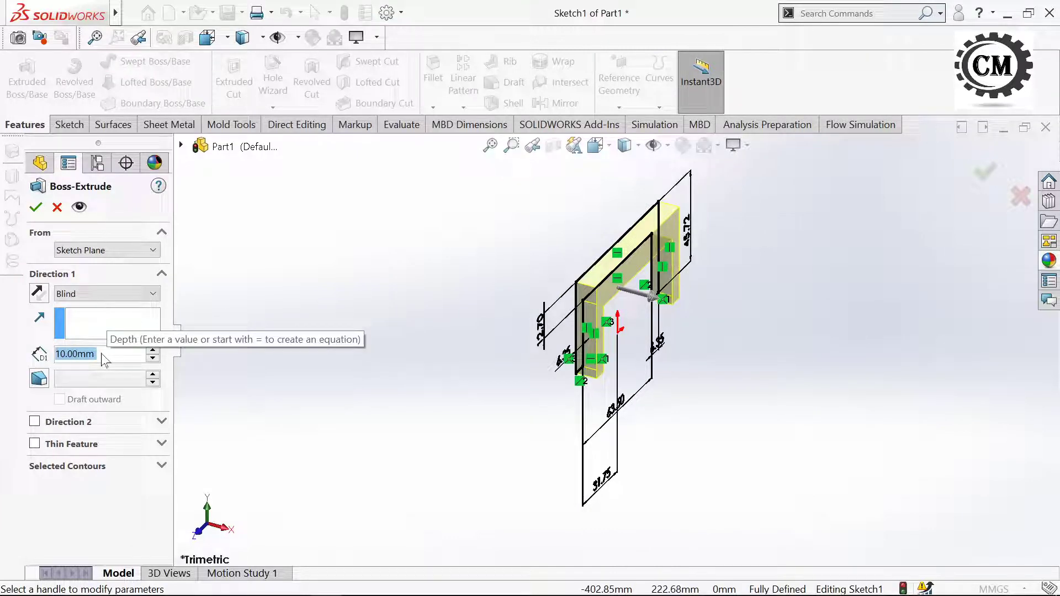
{"action": "type", "text": "249."}
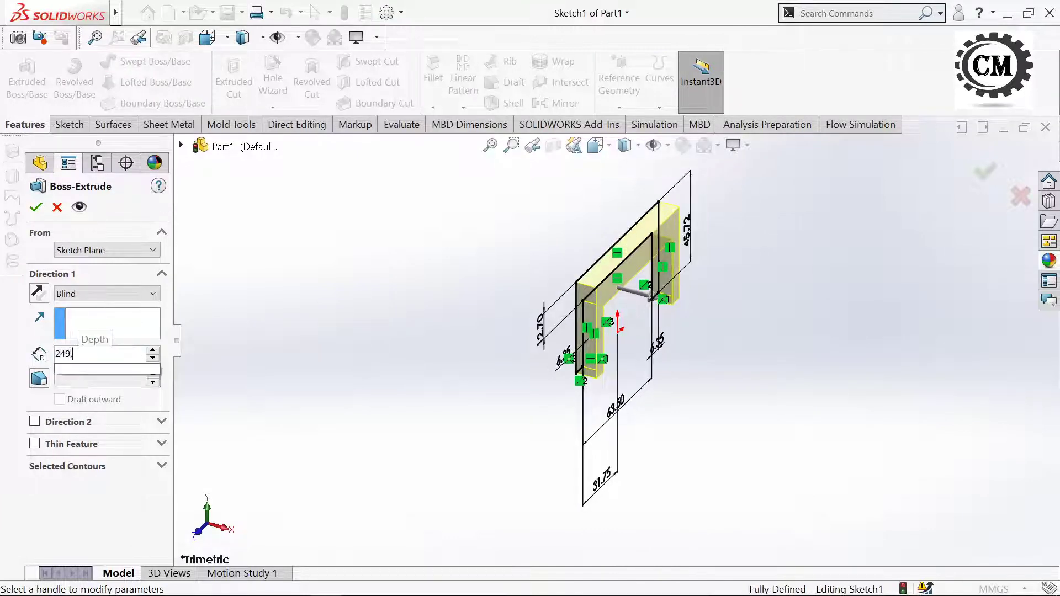
{"action": "type", "text": "61"}
{"action": "key", "text": "Return"}
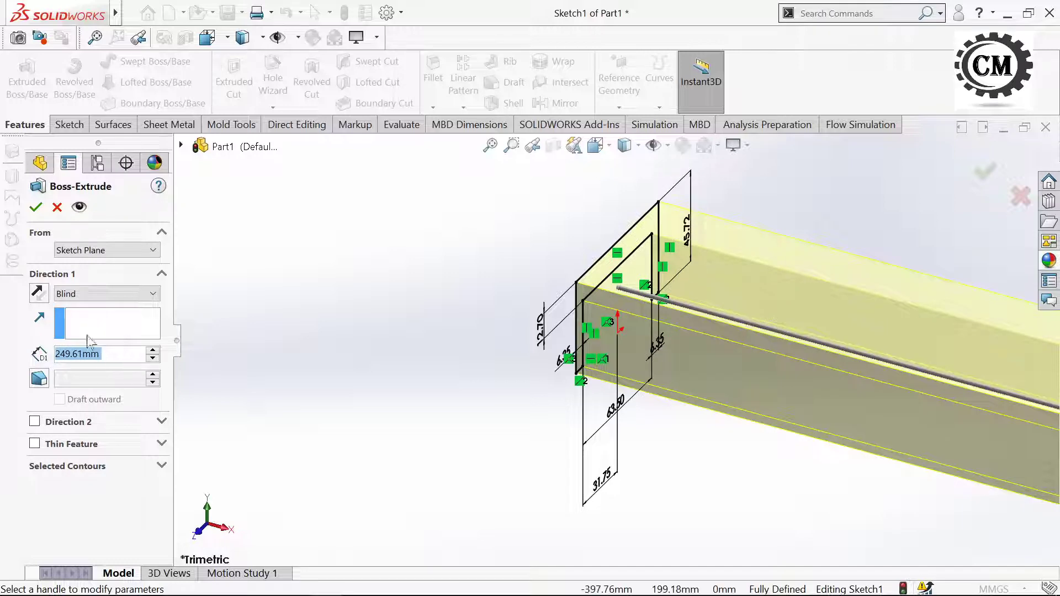
{"action": "left_click", "coordinate": [39, 209]}
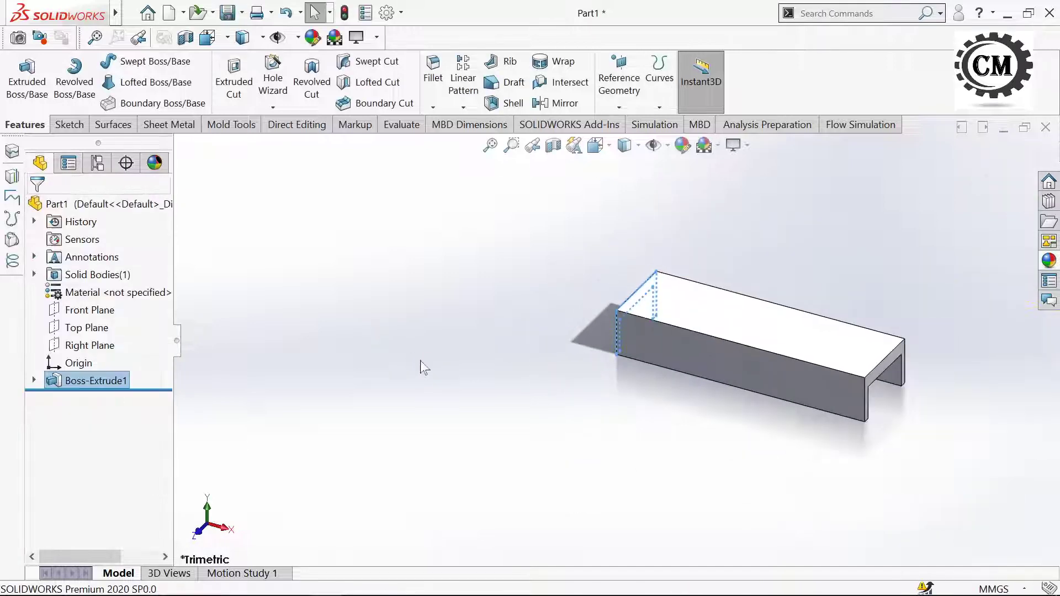
Start Sketch2 on the channel's long side face and view it Normal To
{"action": "left_click", "coordinate": [694, 358]}
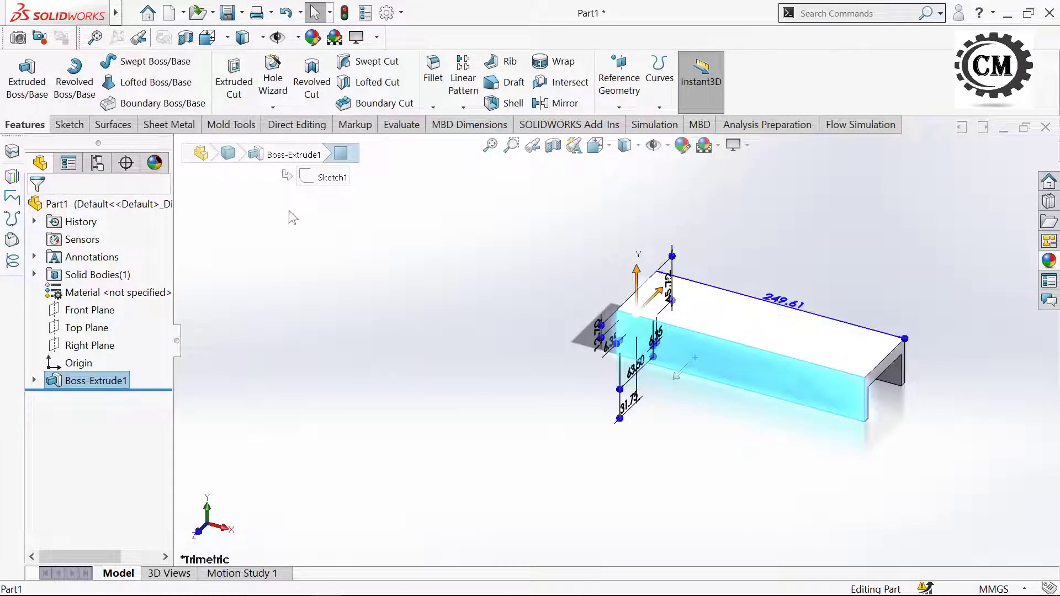
{"action": "left_click", "coordinate": [69, 125]}
{"action": "left_click", "coordinate": [22, 77]}
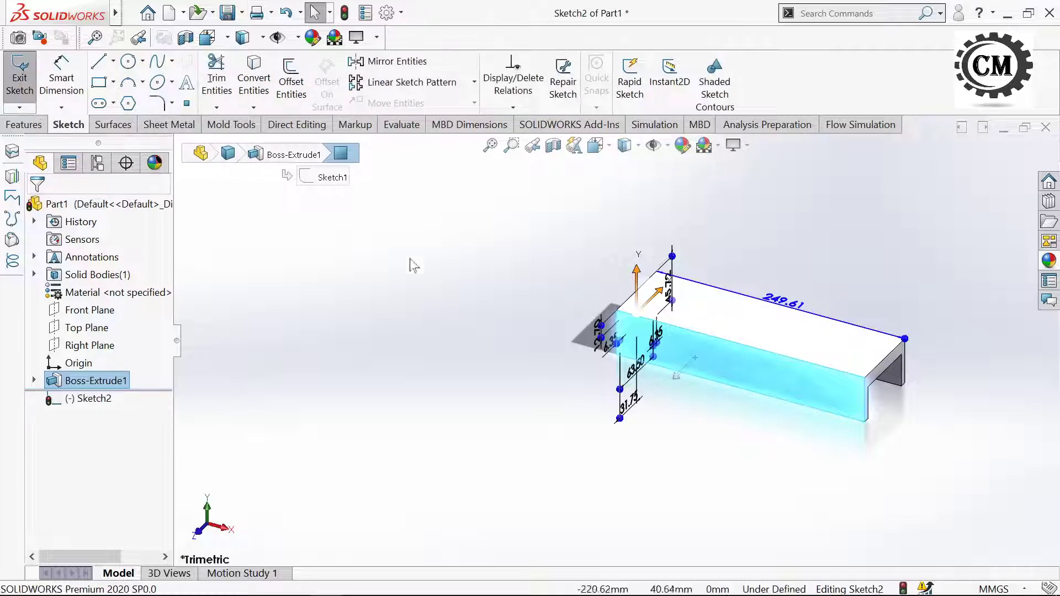
{"action": "left_click", "coordinate": [596, 146]}
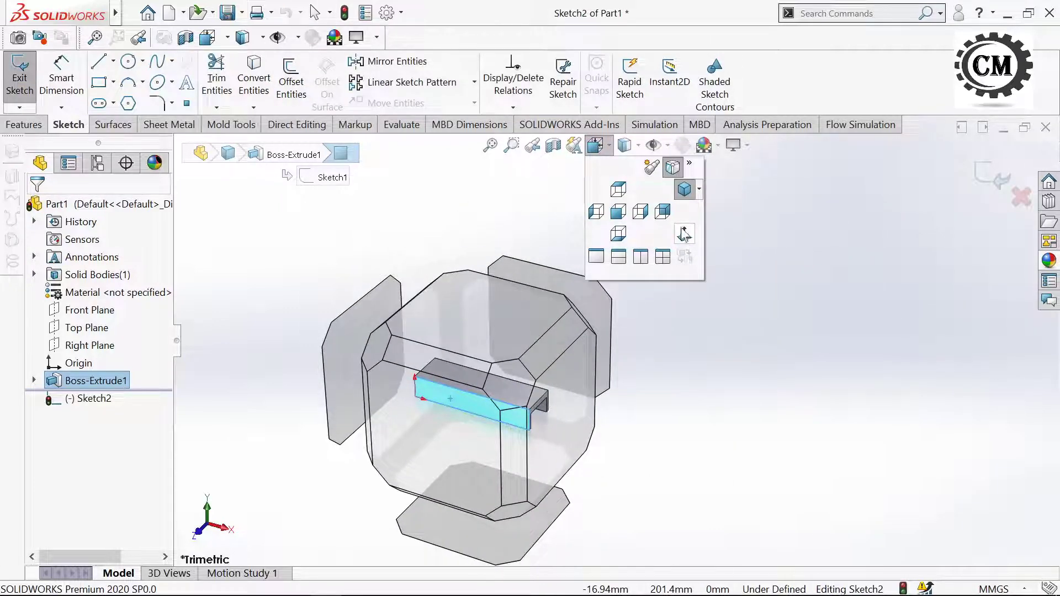
{"action": "left_click", "coordinate": [685, 234]}
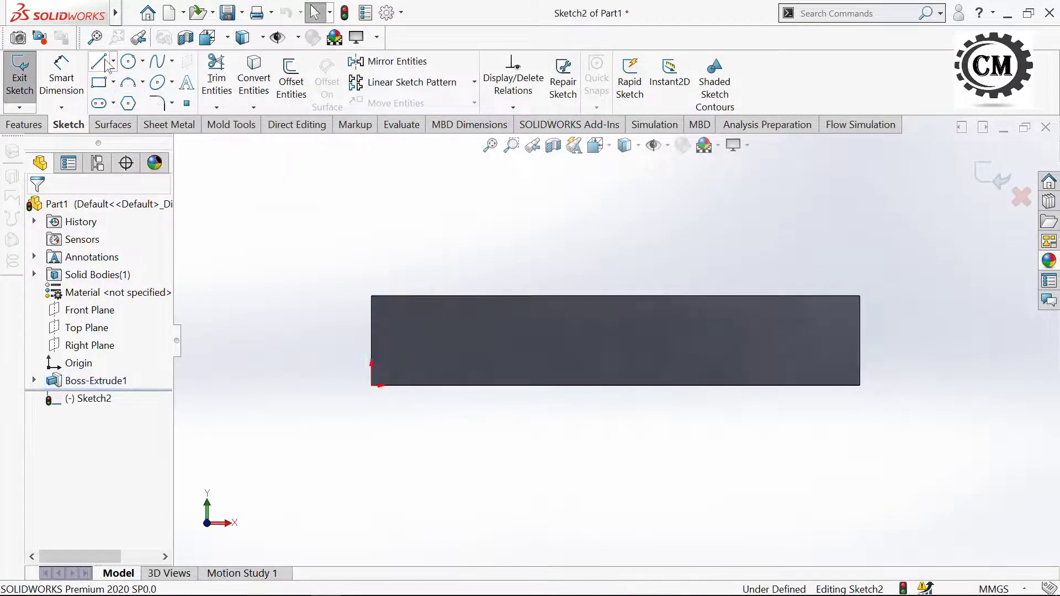
{"action": "left_click", "coordinate": [98, 63]}
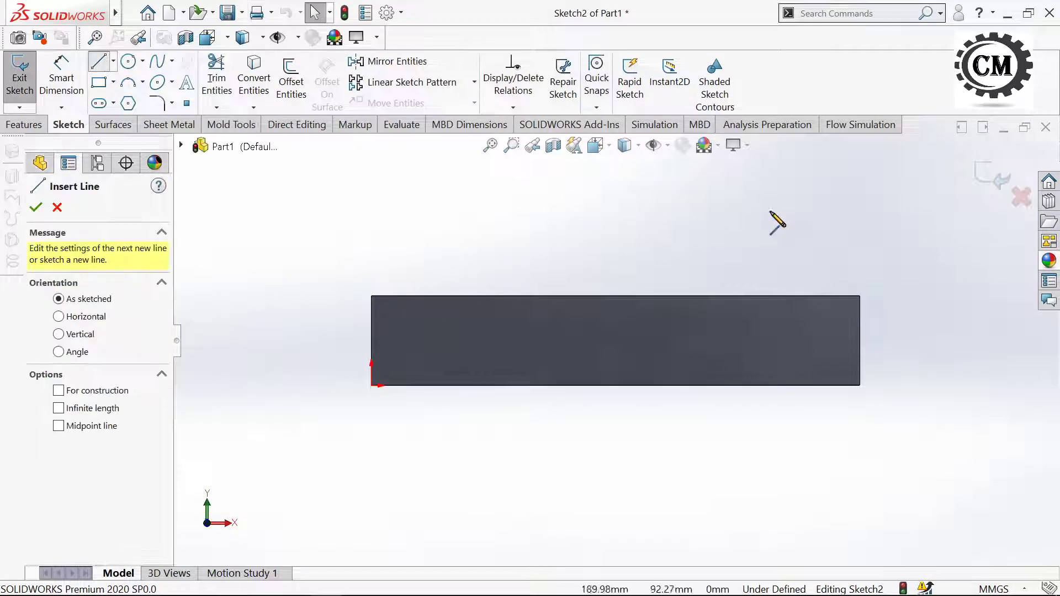
Draw a closed profile from the top-right corner with a diagonal down to the bottom edge
{"action": "left_click", "coordinate": [859, 297]}
{"action": "left_click", "coordinate": [754, 385]}
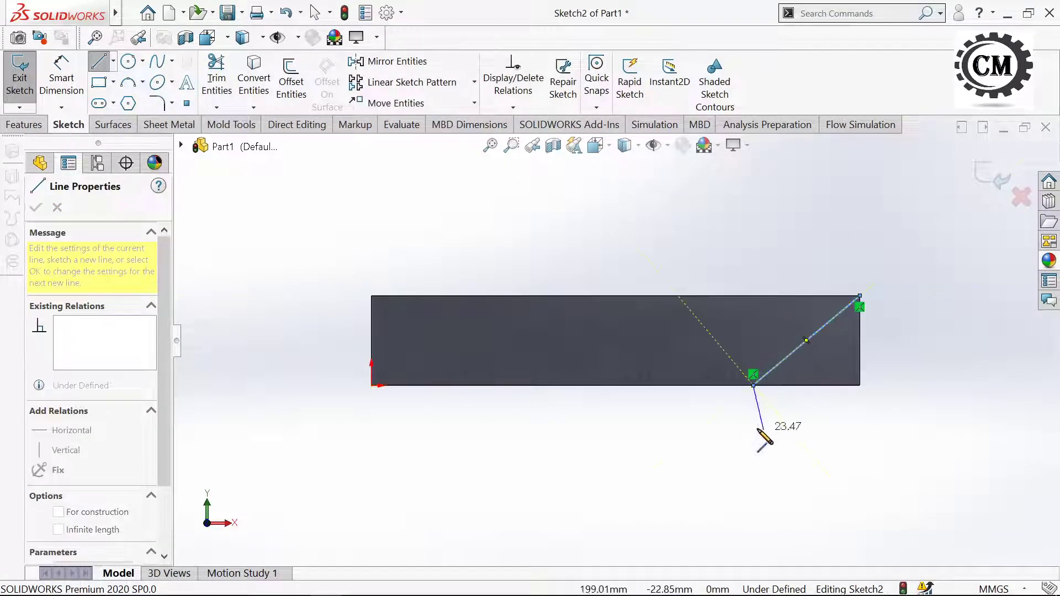
{"action": "left_click", "coordinate": [753, 421]}
{"action": "left_click", "coordinate": [860, 422]}
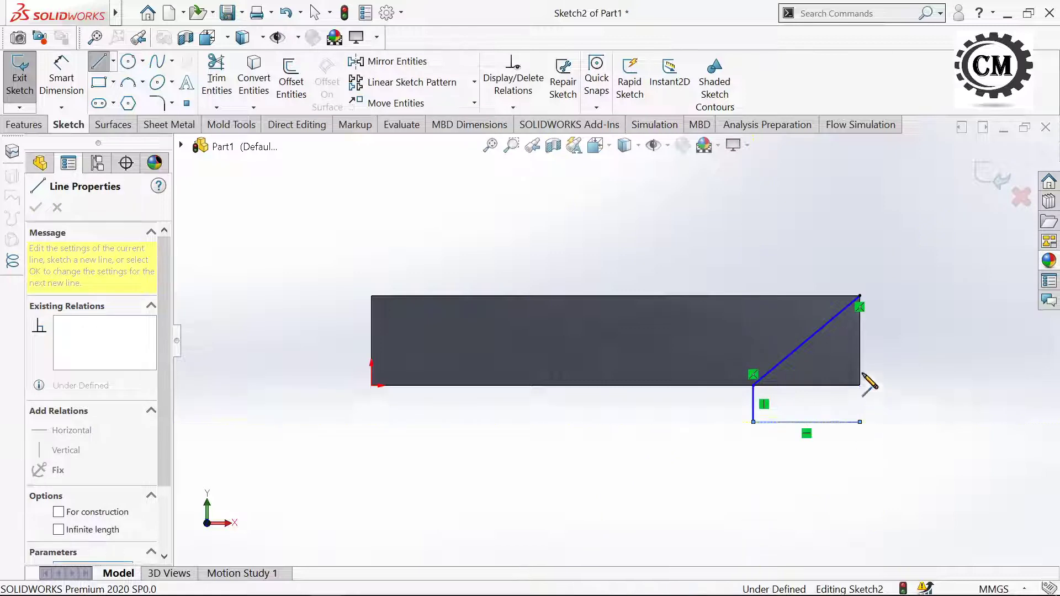
{"action": "left_click", "coordinate": [859, 297]}
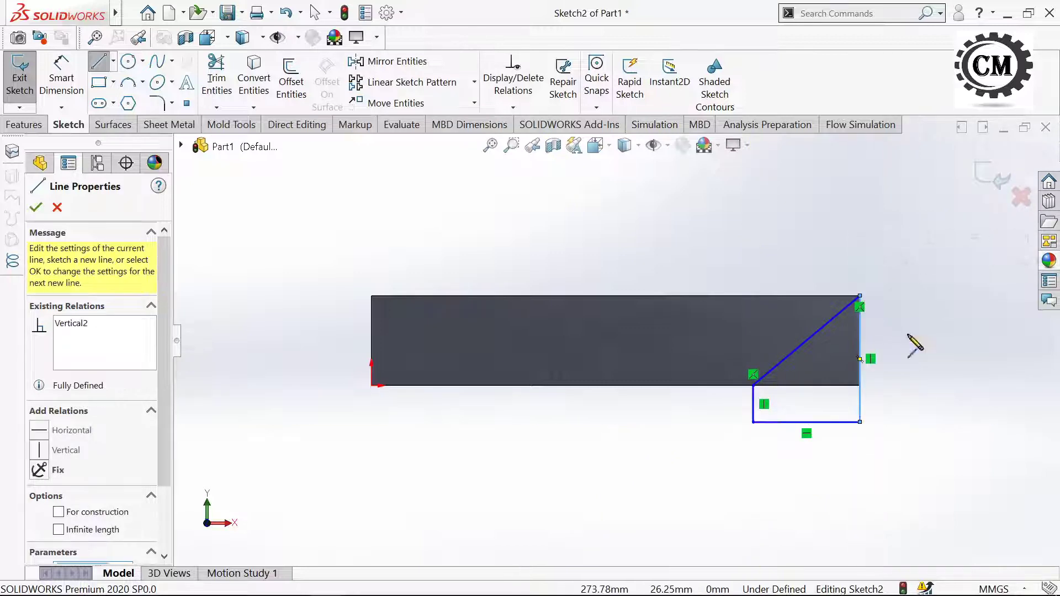
Dimension the diagonal's lower point 195.91 mm from the face's left end
{"action": "left_click", "coordinate": [61, 77]}
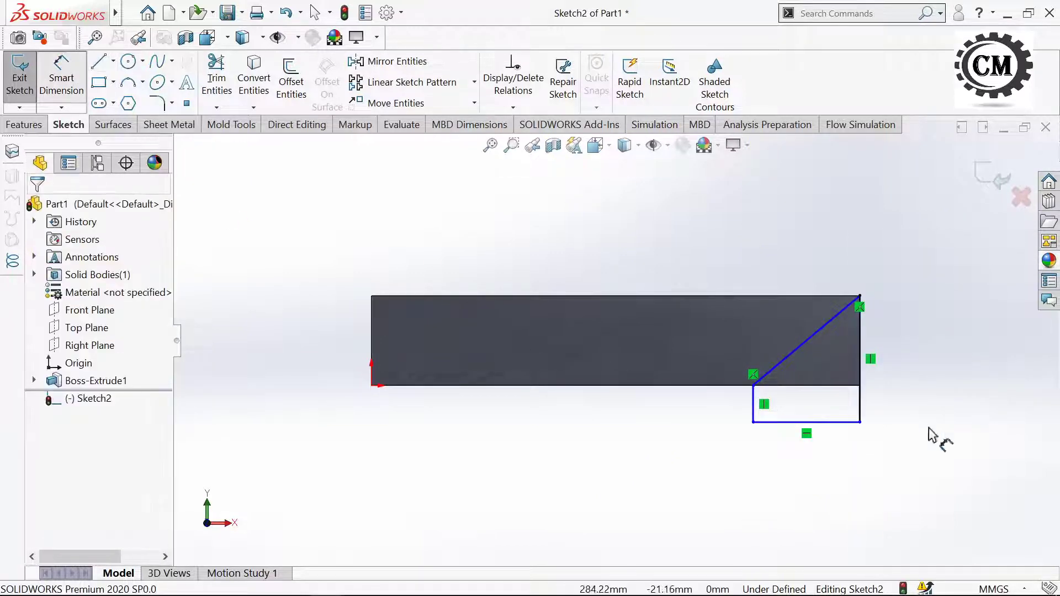
{"action": "left_click", "coordinate": [752, 411]}
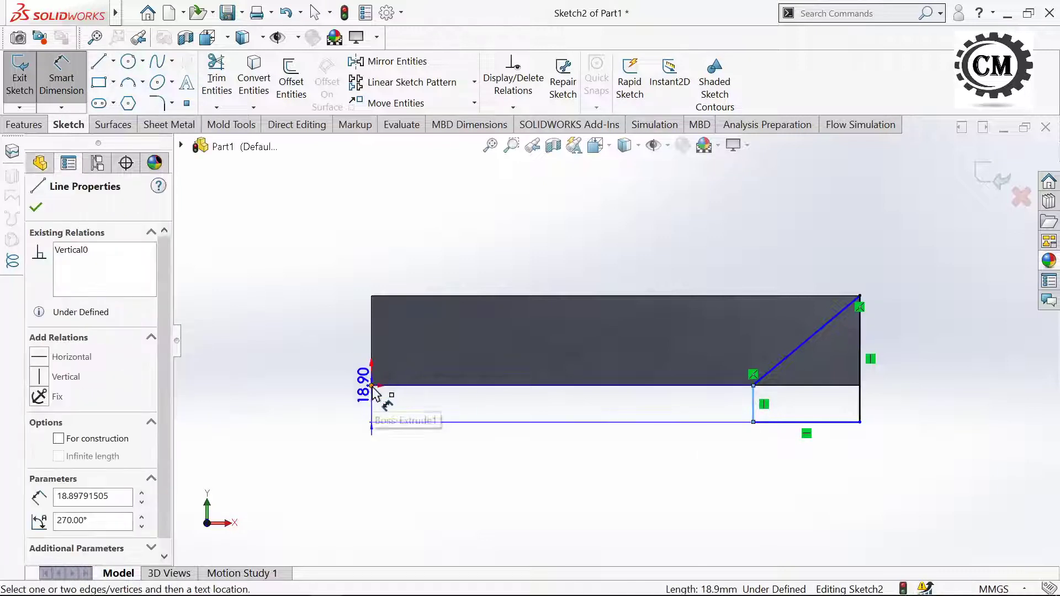
{"action": "left_click", "coordinate": [371, 385]}
{"action": "left_click", "coordinate": [482, 471]}
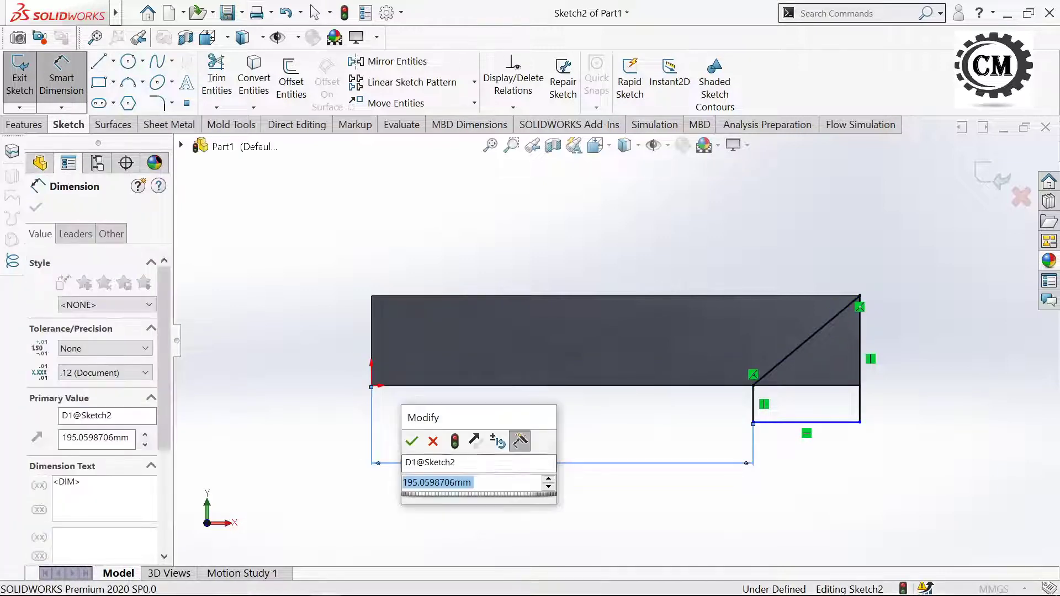
{"action": "type", "text": "195."}
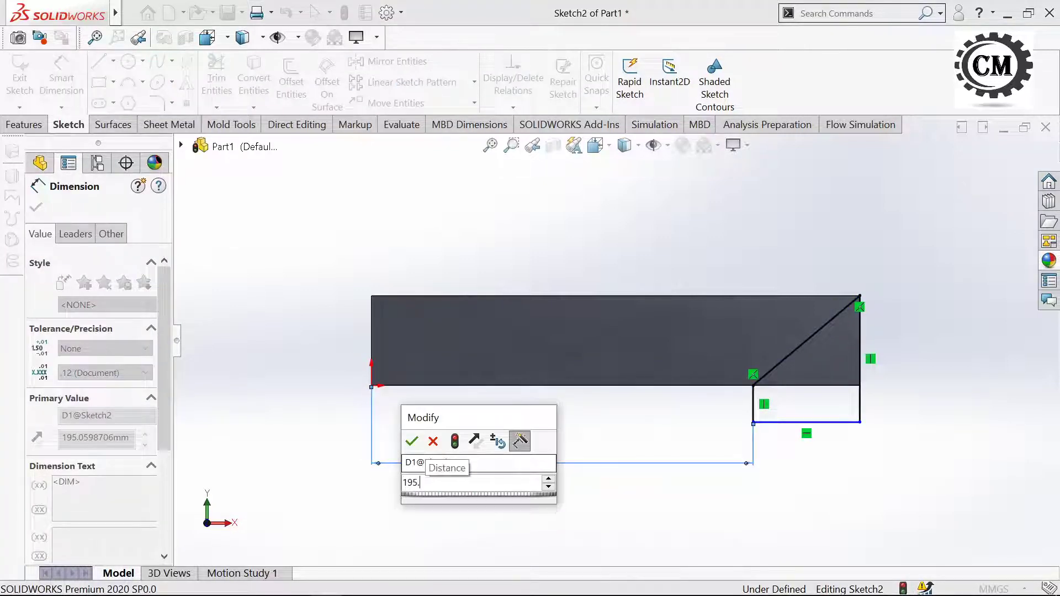
{"action": "type", "text": "91"}
{"action": "left_click", "coordinate": [412, 443]}
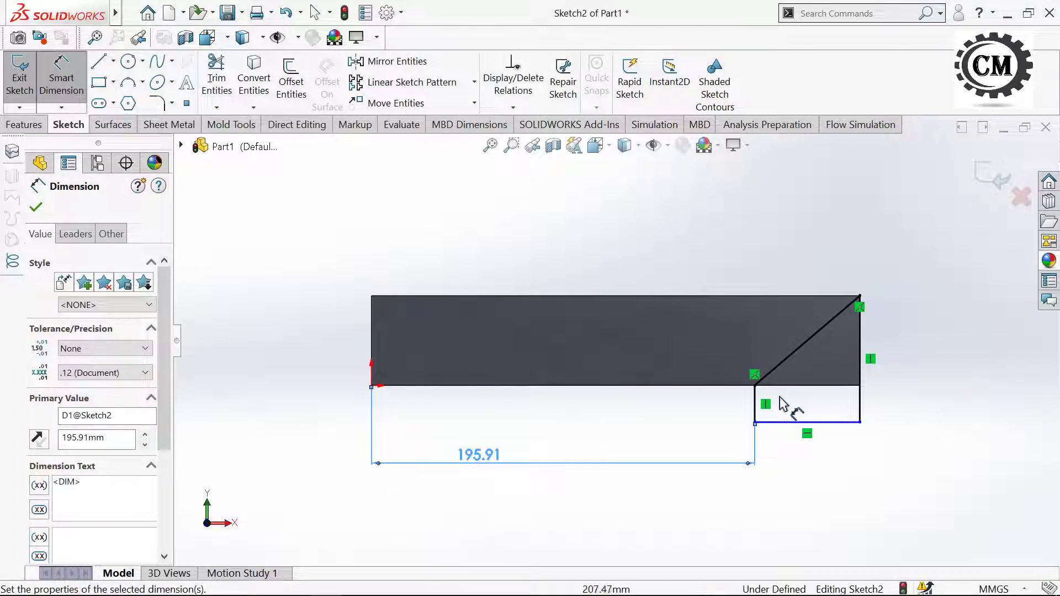
{"action": "scroll", "coordinate": [800, 407], "scroll_direction": "down", "scroll_amount": 1}
{"action": "scroll", "coordinate": [594, 339], "scroll_direction": "up", "scroll_amount": 1}
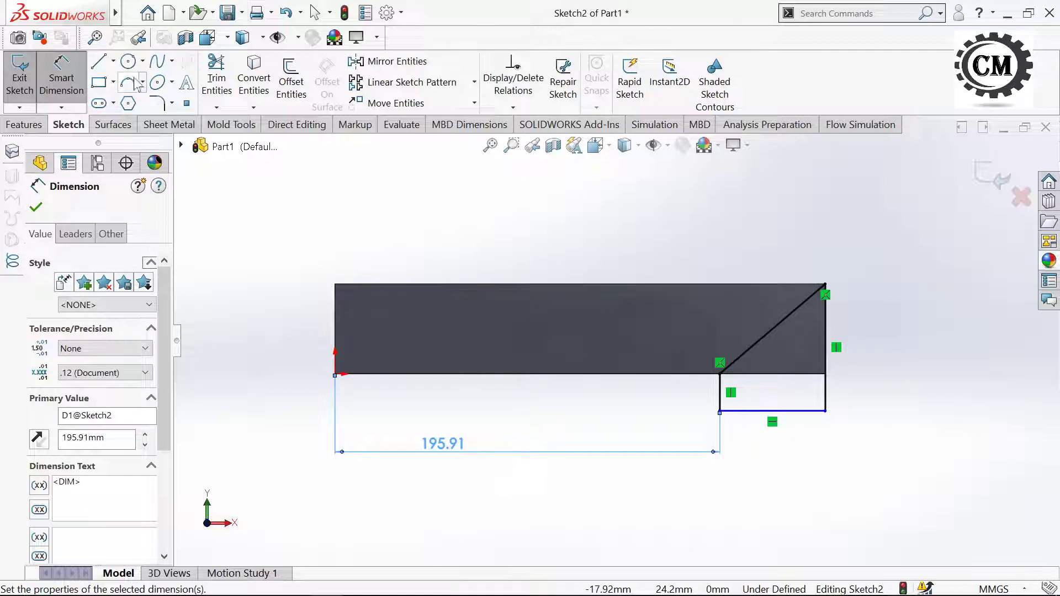
Draw two circles on the face, one near the left end and one near the middle
{"action": "left_click", "coordinate": [128, 61]}
{"action": "left_click", "coordinate": [390, 328]}
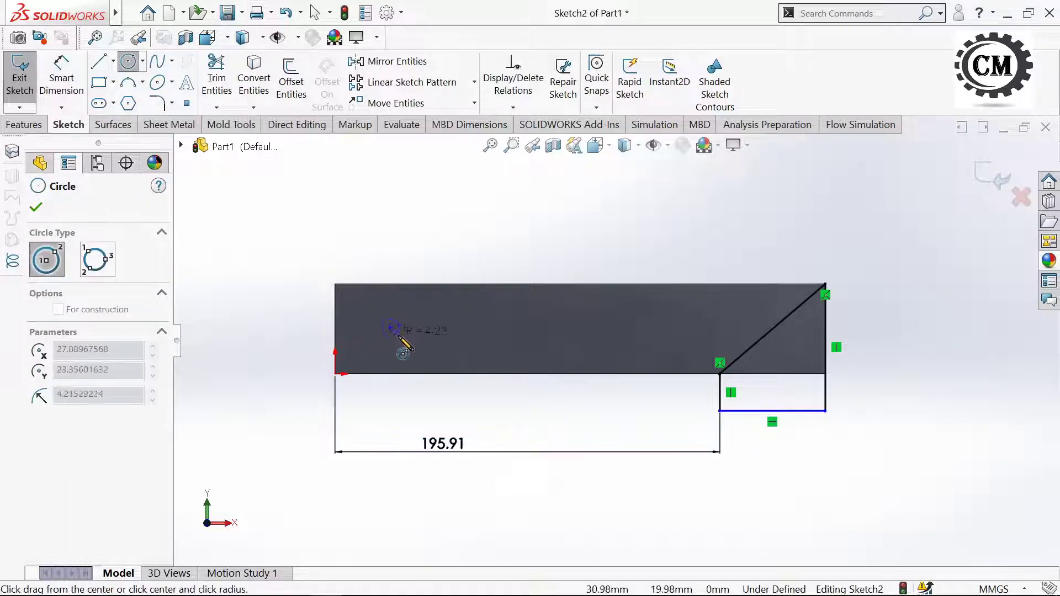
{"action": "left_click", "coordinate": [596, 328]}
{"action": "left_click", "coordinate": [610, 342]}
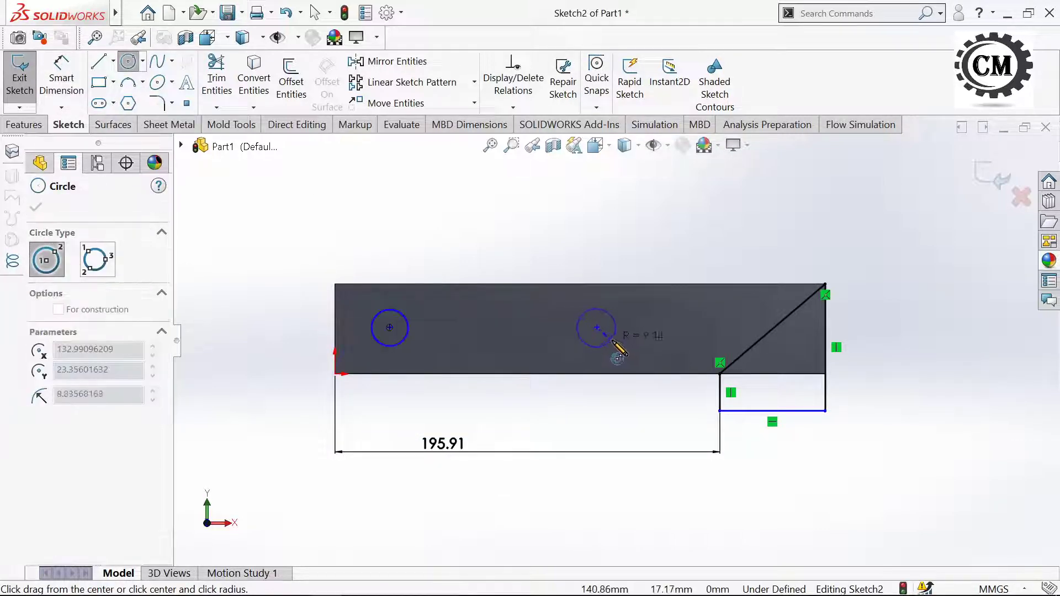
{"action": "key", "text": "Escape"}
Give both circles a 17.78 mm diameter dimension
{"action": "key", "text": "d"}
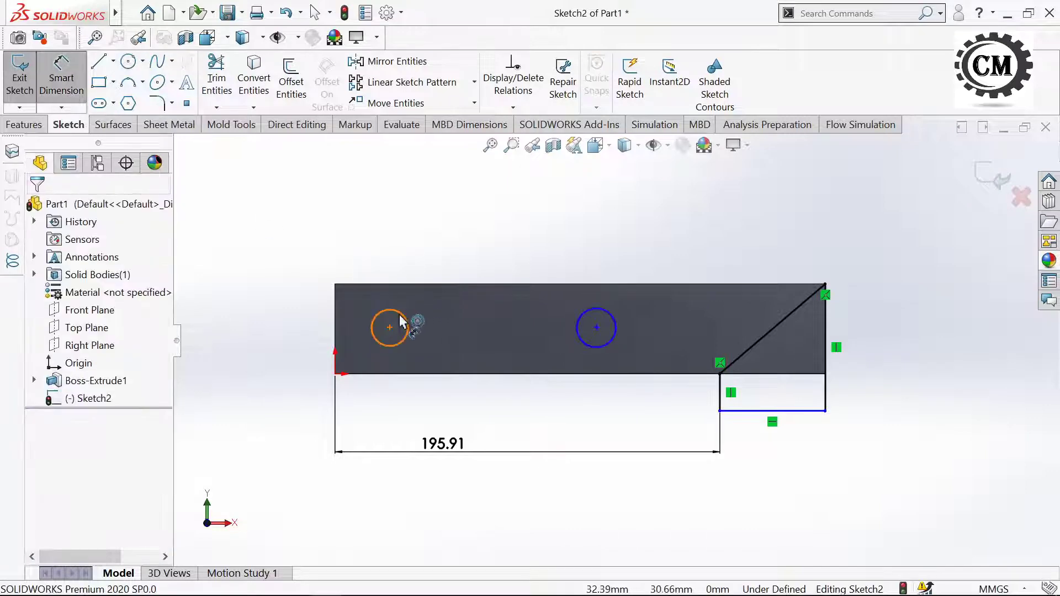
{"action": "left_click", "coordinate": [405, 320]}
{"action": "left_click", "coordinate": [396, 246]}
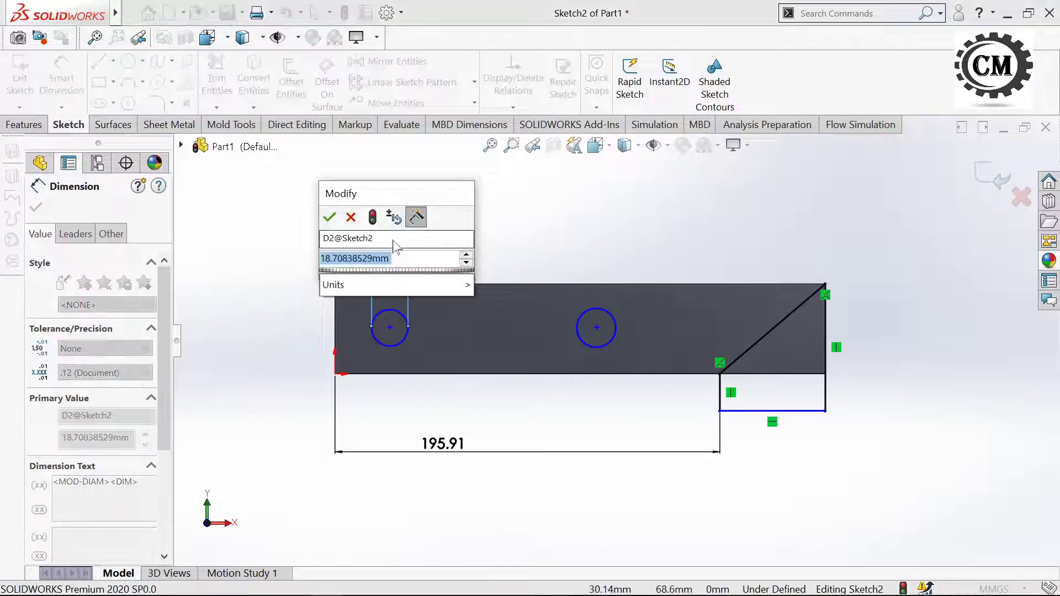
{"action": "type", "text": "17.78"}
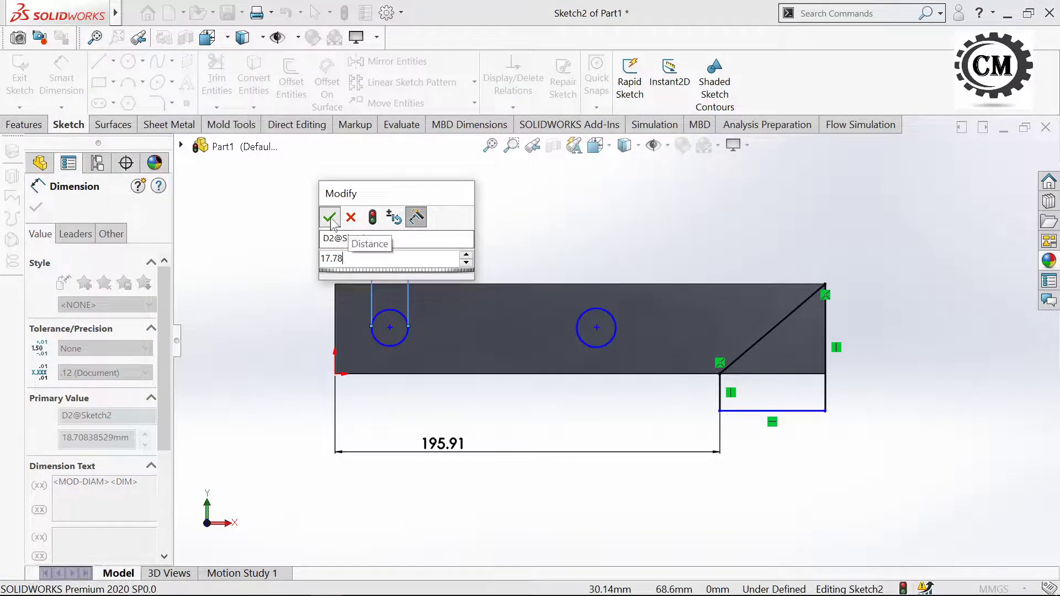
{"action": "key", "text": "Return"}
{"action": "left_click", "coordinate": [595, 317]}
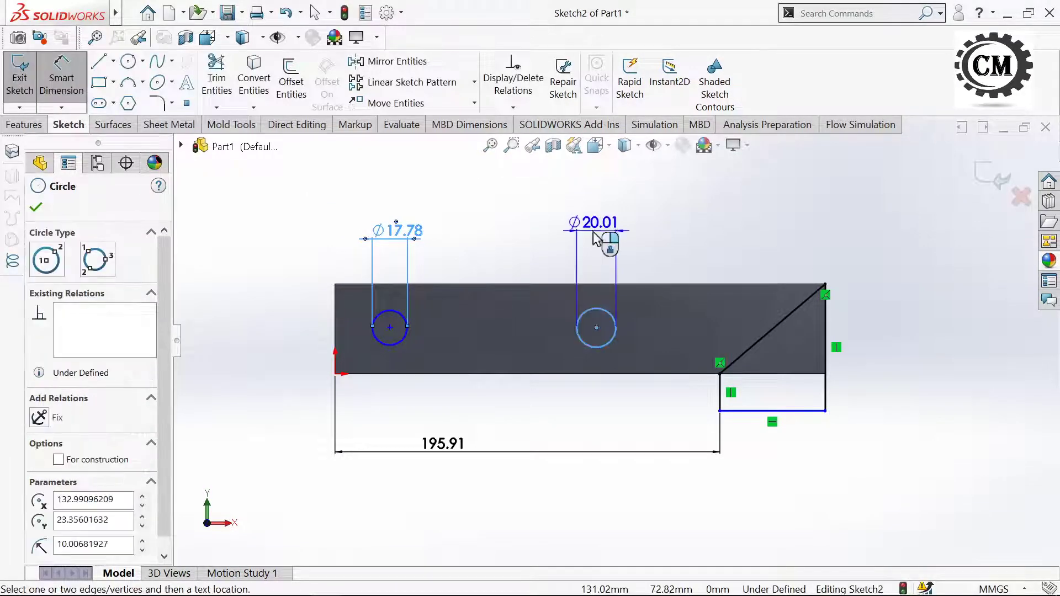
{"action": "left_click", "coordinate": [596, 236]}
{"action": "type", "text": "17"}
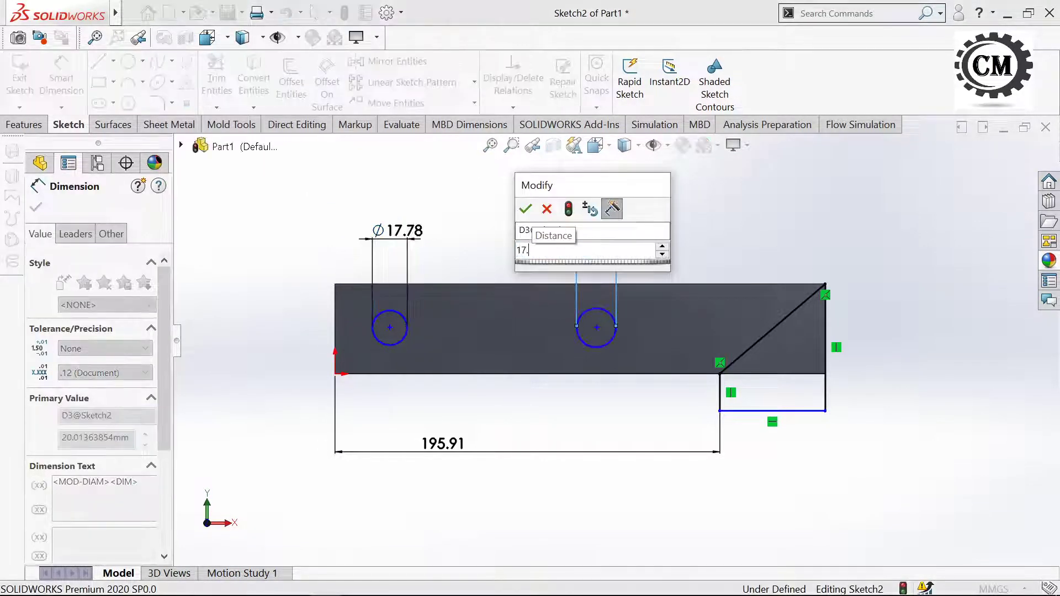
{"action": "type", "text": ".78"}
{"action": "left_click", "coordinate": [528, 209]}
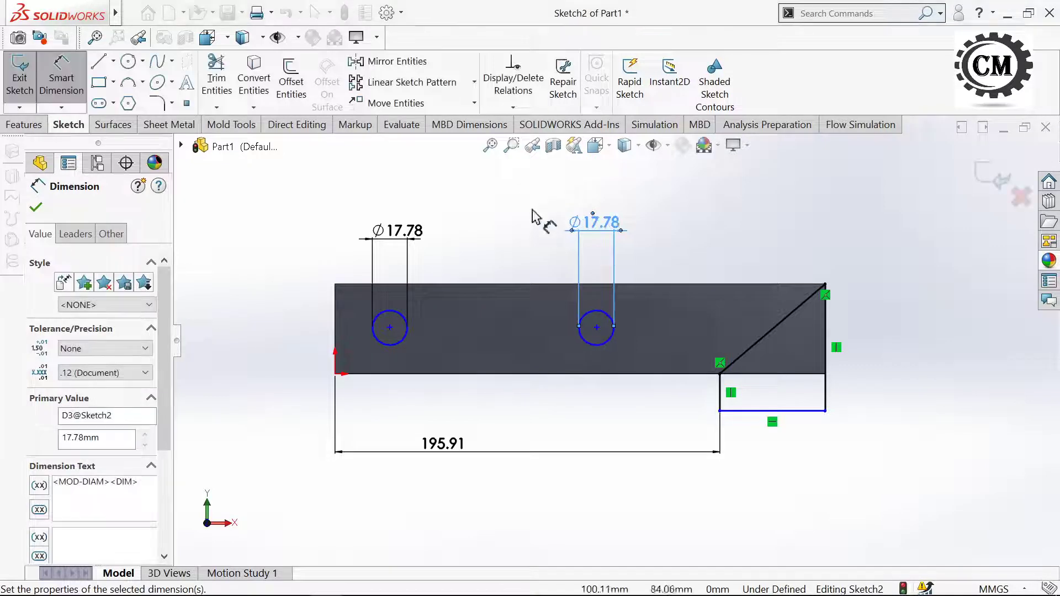
{"action": "left_click", "coordinate": [36, 210]}
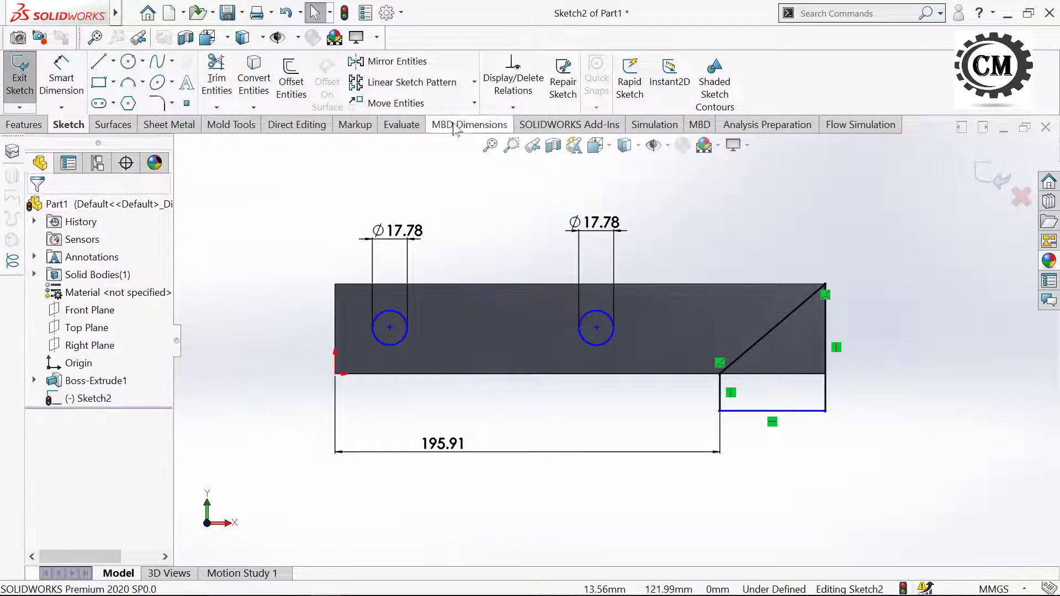
Add a Horizontal relation between the two hole centre points
{"action": "left_click", "coordinate": [513, 107]}
{"action": "left_click", "coordinate": [536, 144]}
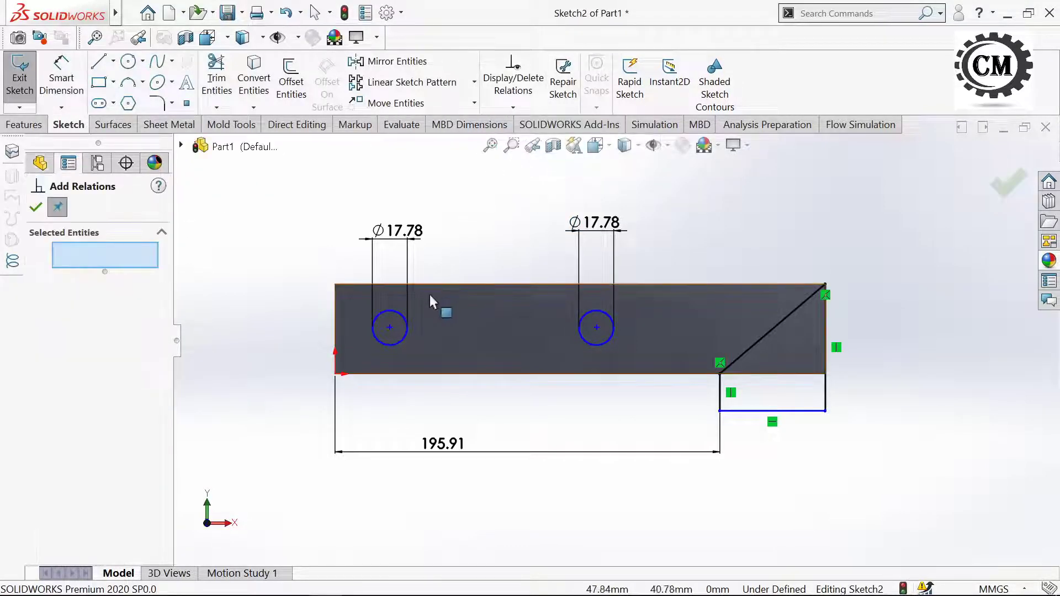
{"action": "scroll", "coordinate": [387, 283], "scroll_direction": "down", "scroll_amount": 2}
{"action": "left_click", "coordinate": [393, 349]}
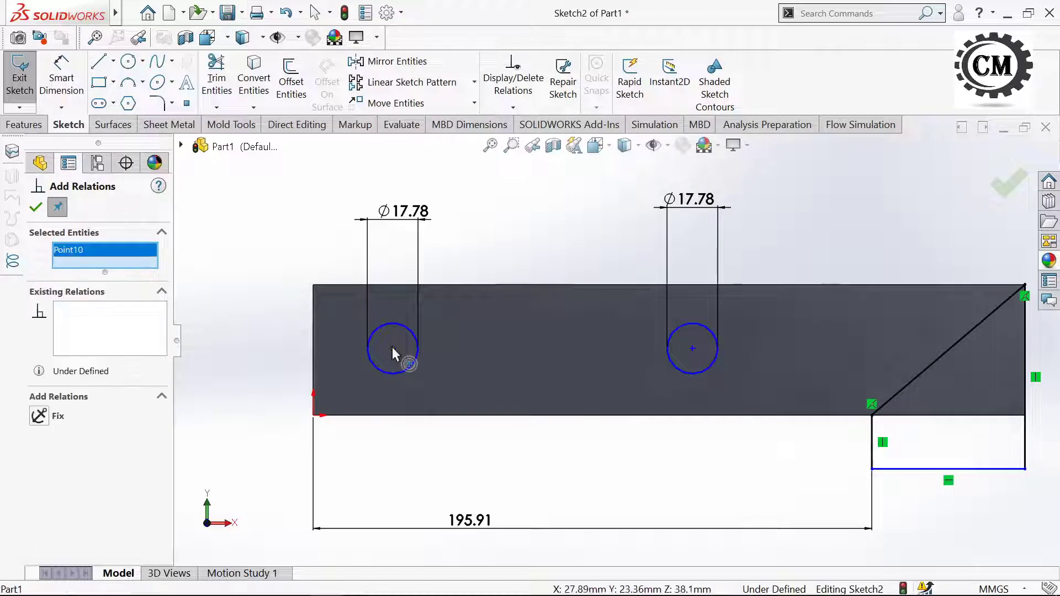
{"action": "left_click", "coordinate": [692, 348]}
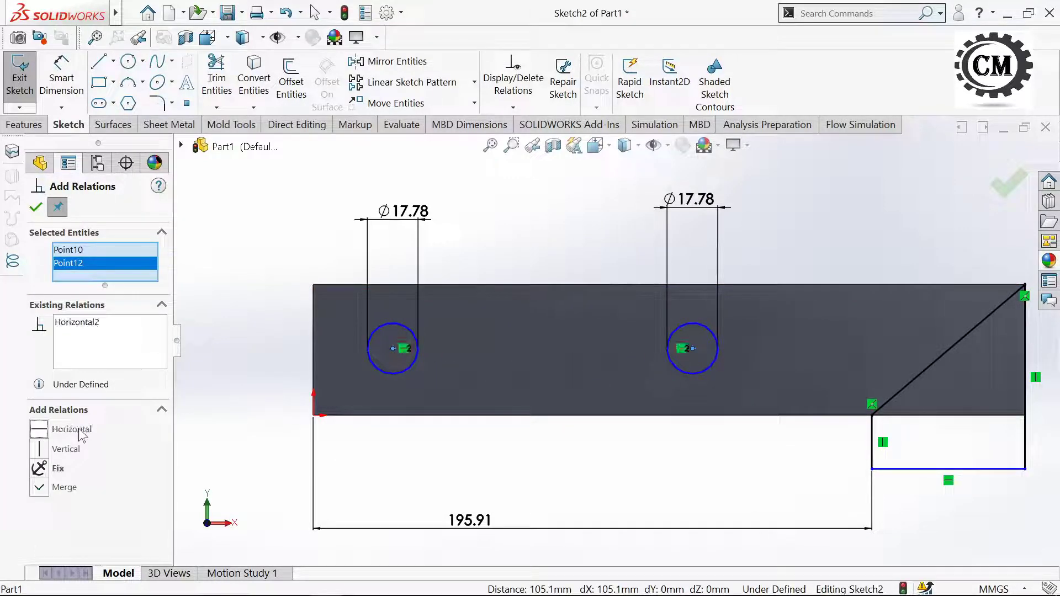
{"action": "left_click", "coordinate": [37, 209]}
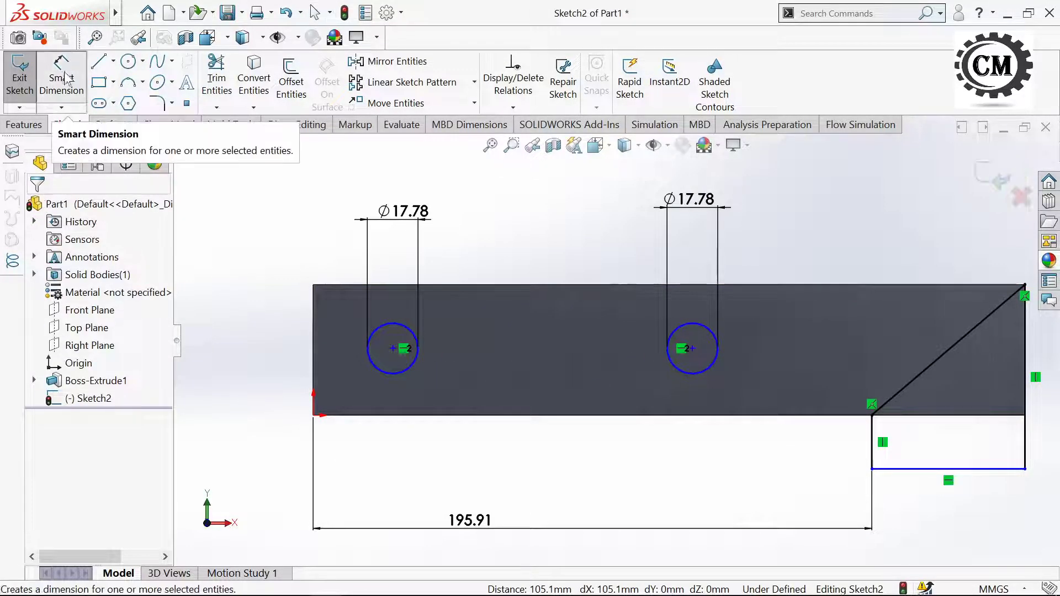
Place the left hole 59.94 mm from the left end and the holes 112.69 mm apart
{"action": "left_click", "coordinate": [61, 80]}
{"action": "left_click", "coordinate": [371, 382]}
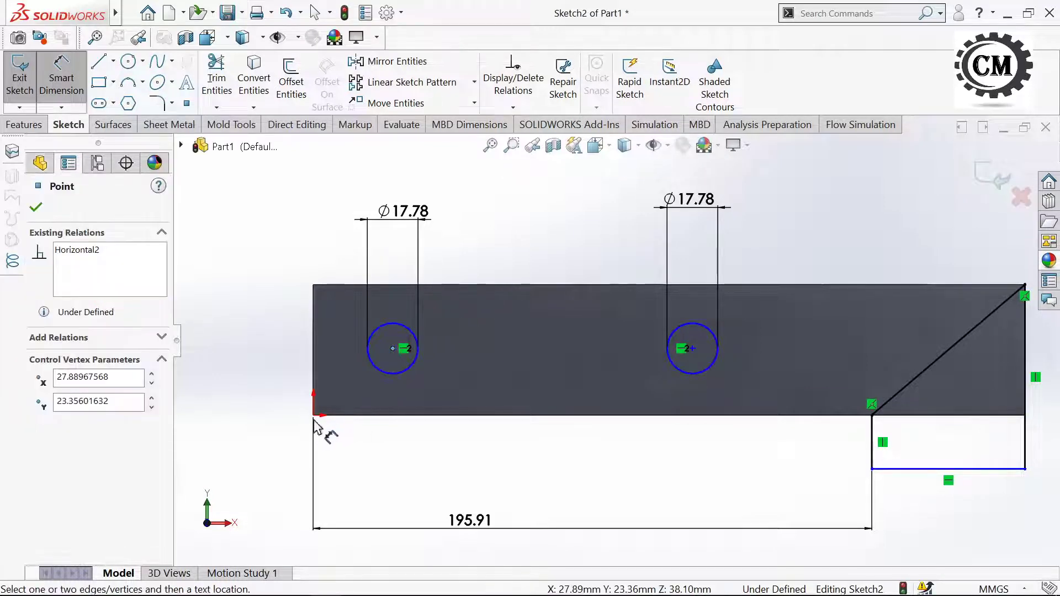
{"action": "left_click", "coordinate": [316, 421]}
{"action": "left_click", "coordinate": [351, 483]}
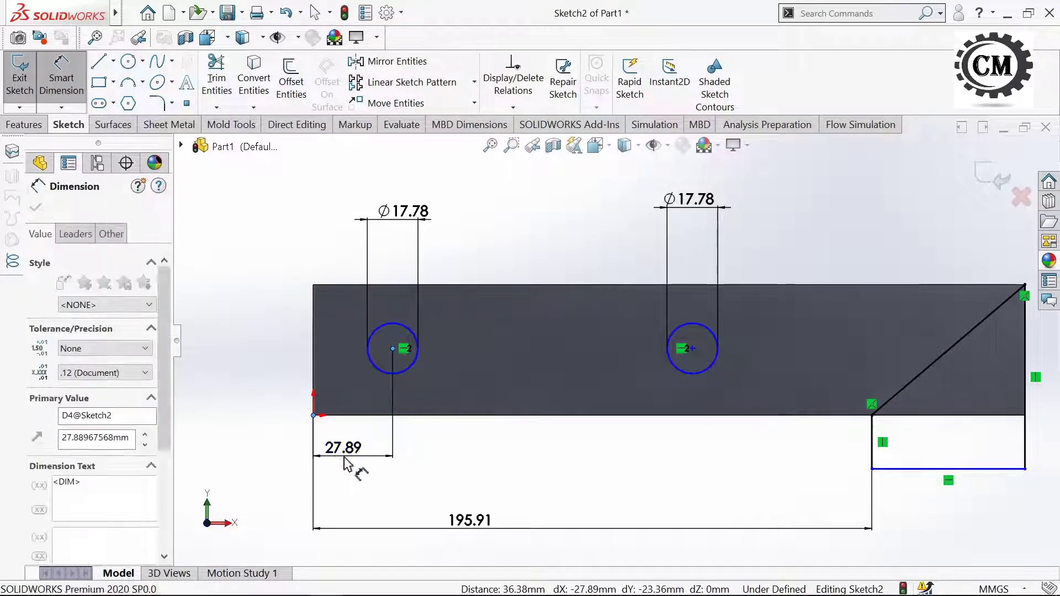
{"action": "type", "text": "59.94"}
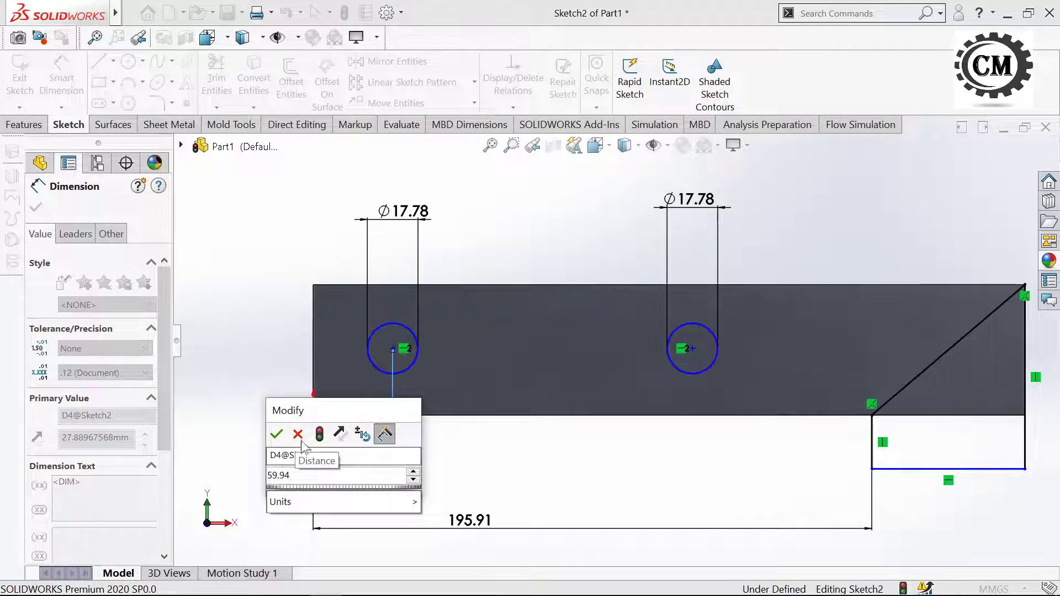
{"action": "left_click", "coordinate": [276, 434]}
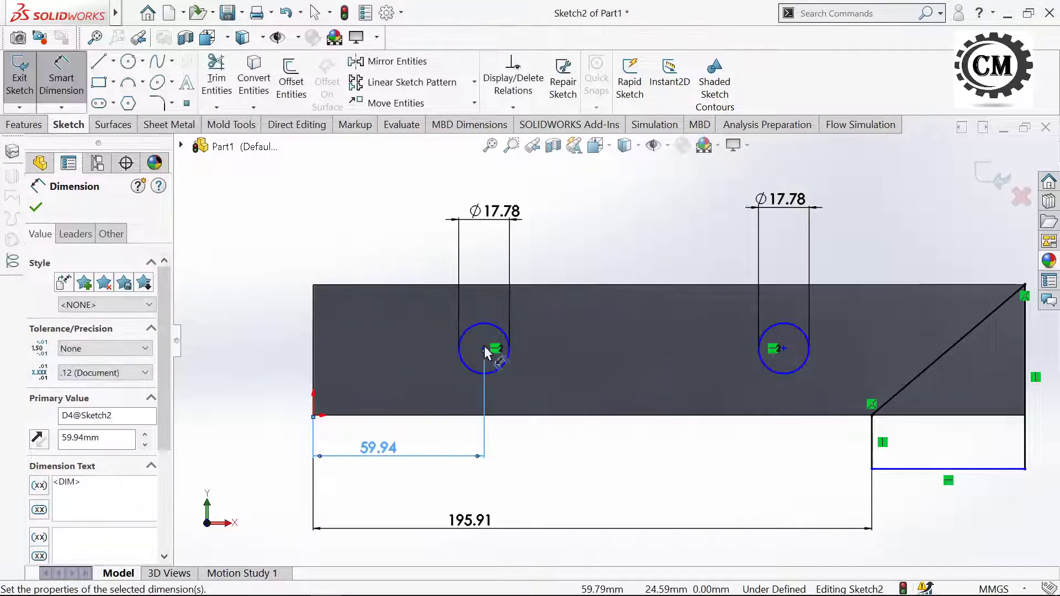
{"action": "left_click", "coordinate": [484, 349]}
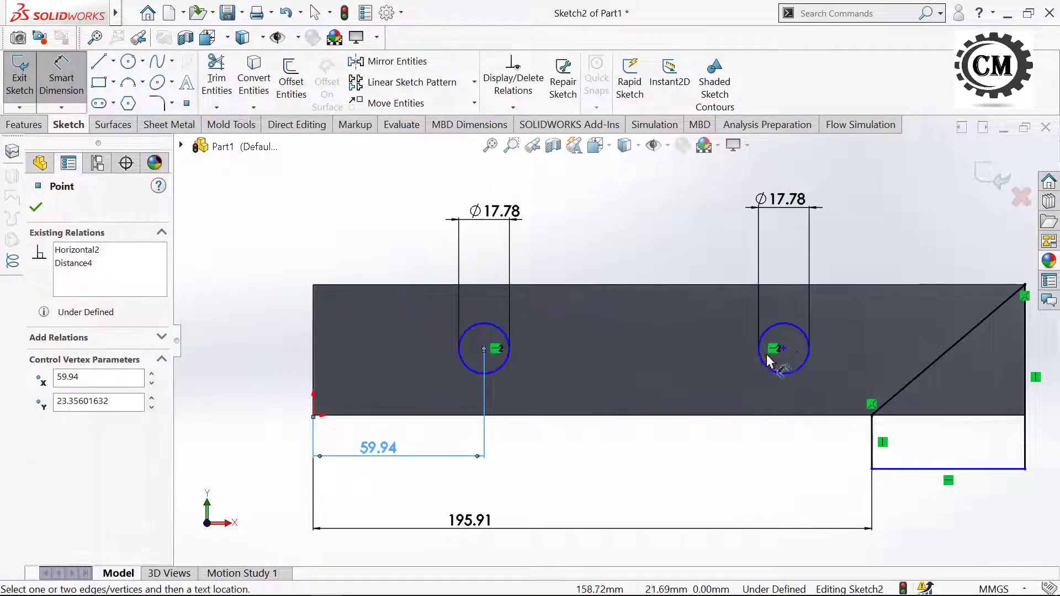
{"action": "left_click", "coordinate": [783, 348]}
{"action": "left_click", "coordinate": [676, 465]}
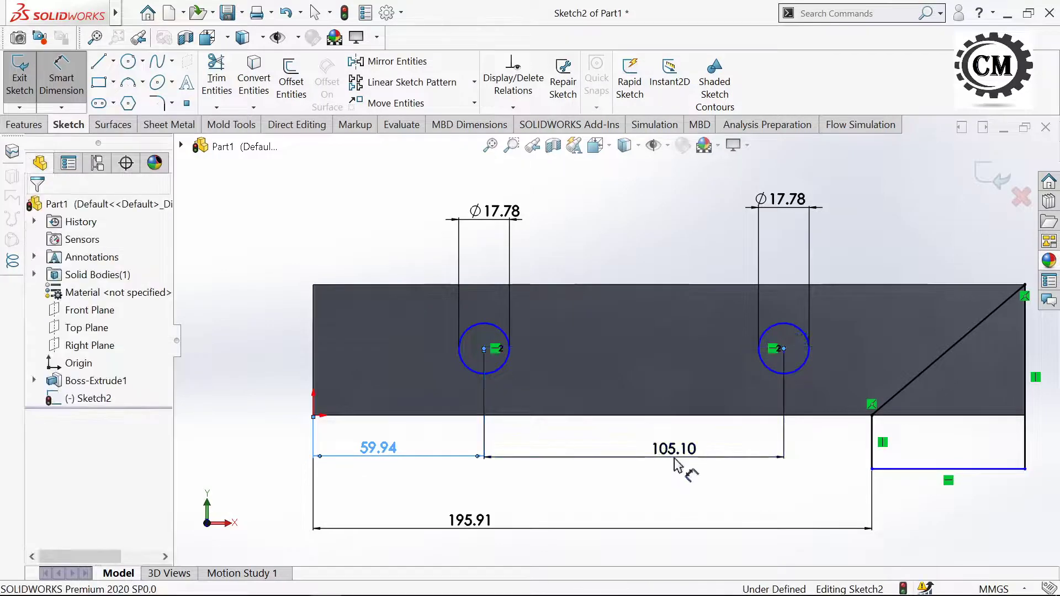
{"action": "type", "text": "112"}
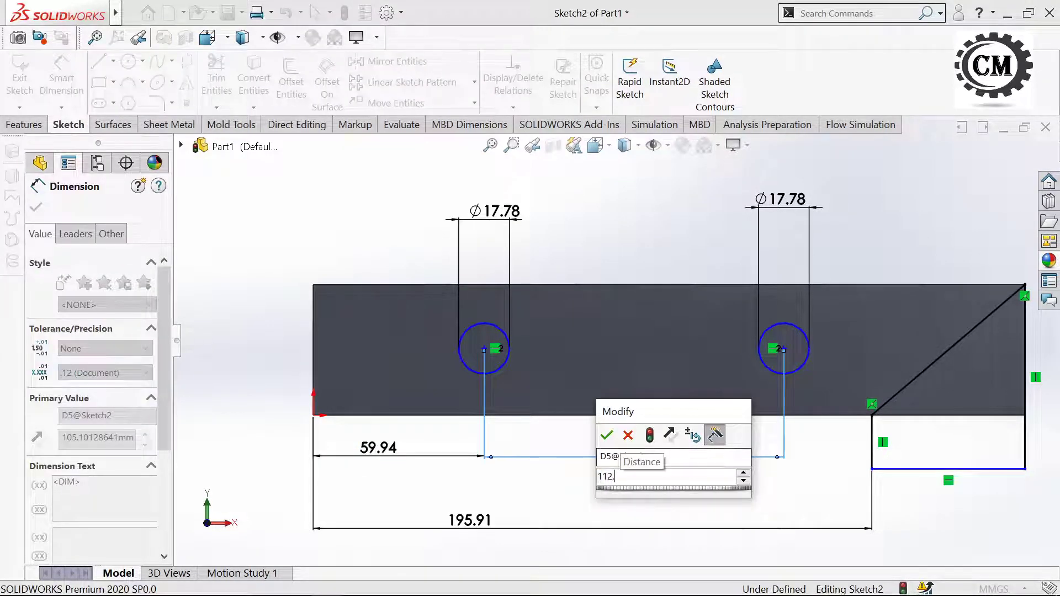
{"action": "type", "text": ".69"}
{"action": "left_click", "coordinate": [607, 436]}
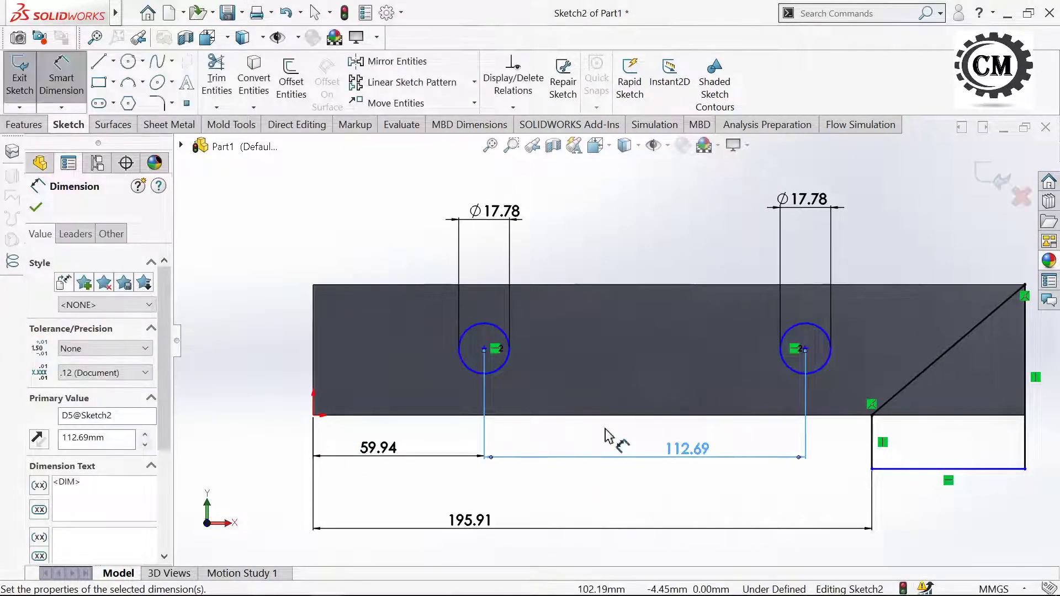
Set the hole centres 16.87 mm above the bottom edge
{"action": "left_click", "coordinate": [485, 350]}
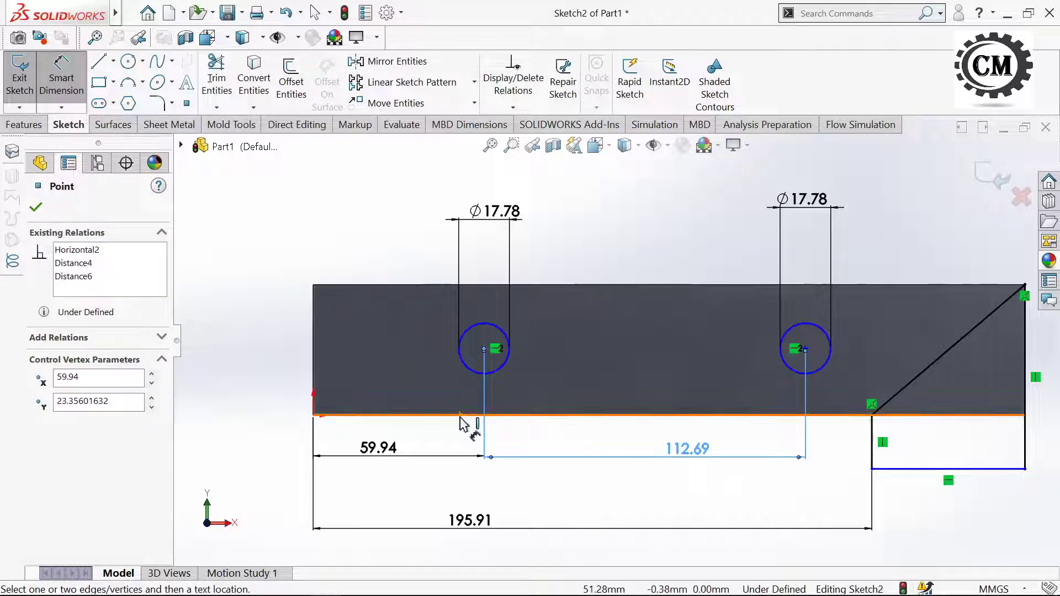
{"action": "left_click", "coordinate": [466, 420]}
{"action": "left_click", "coordinate": [266, 379]}
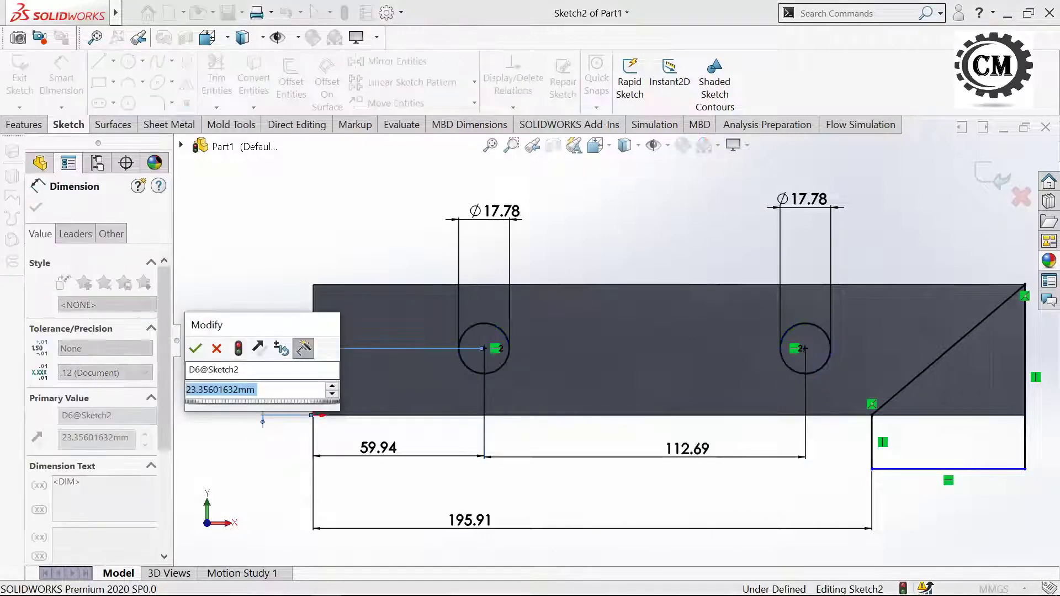
{"action": "type", "text": "16.87"}
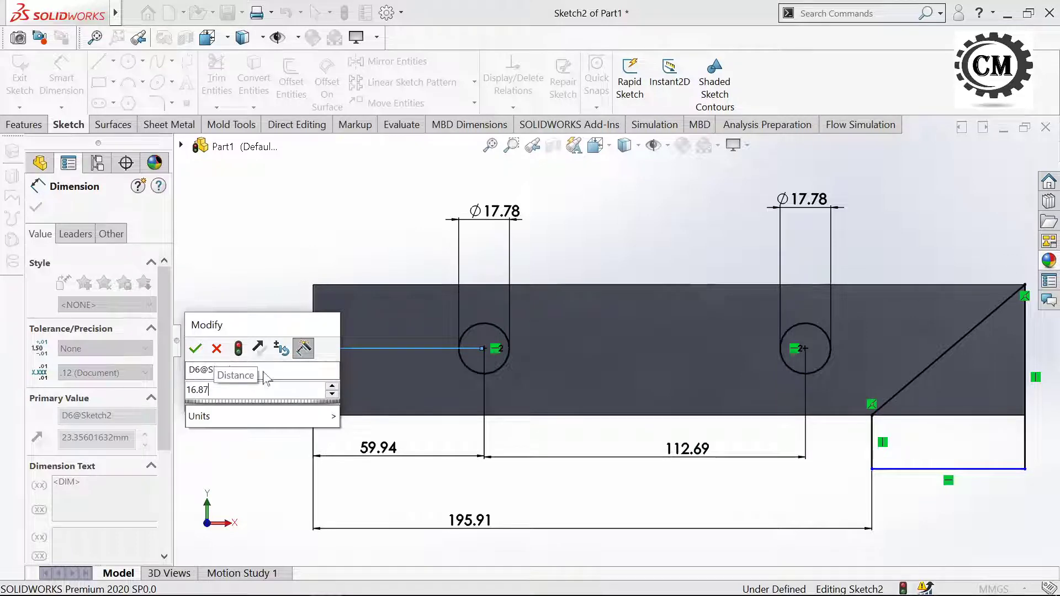
{"action": "left_click", "coordinate": [195, 349]}
{"action": "key", "text": "f"}
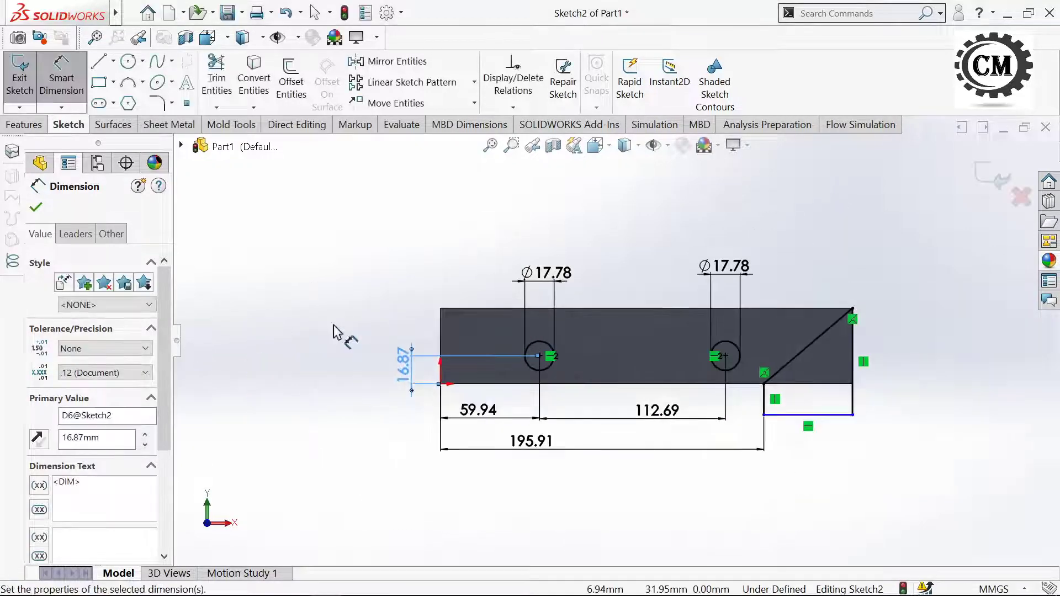
{"action": "left_click", "coordinate": [37, 209]}
{"action": "left_click", "coordinate": [24, 124]}
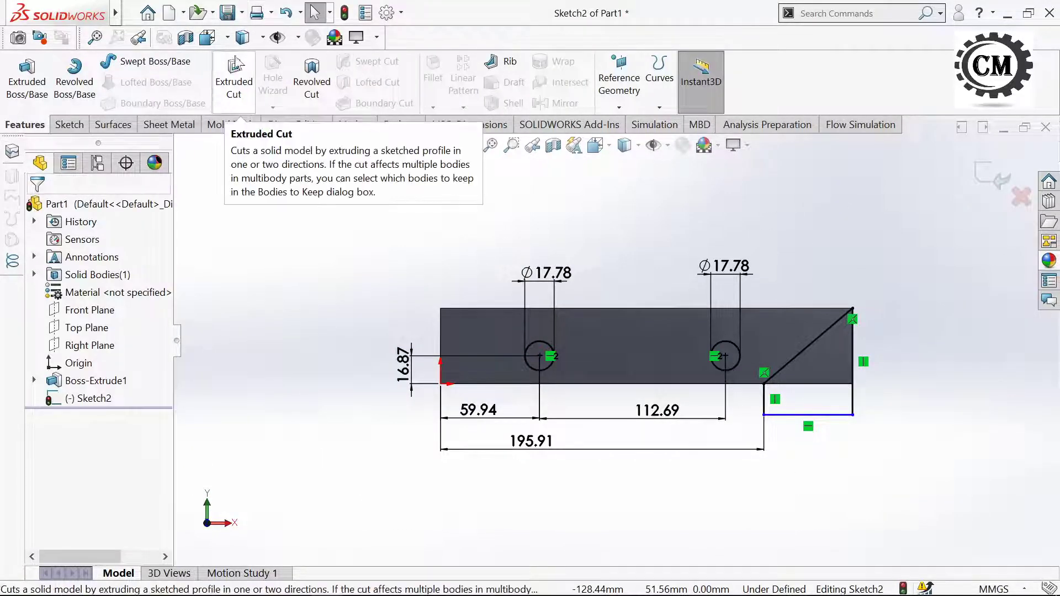
Extruded Cut the sketch Blind 249.61 mm to form the angled end and two side holes
{"action": "left_click", "coordinate": [233, 78]}
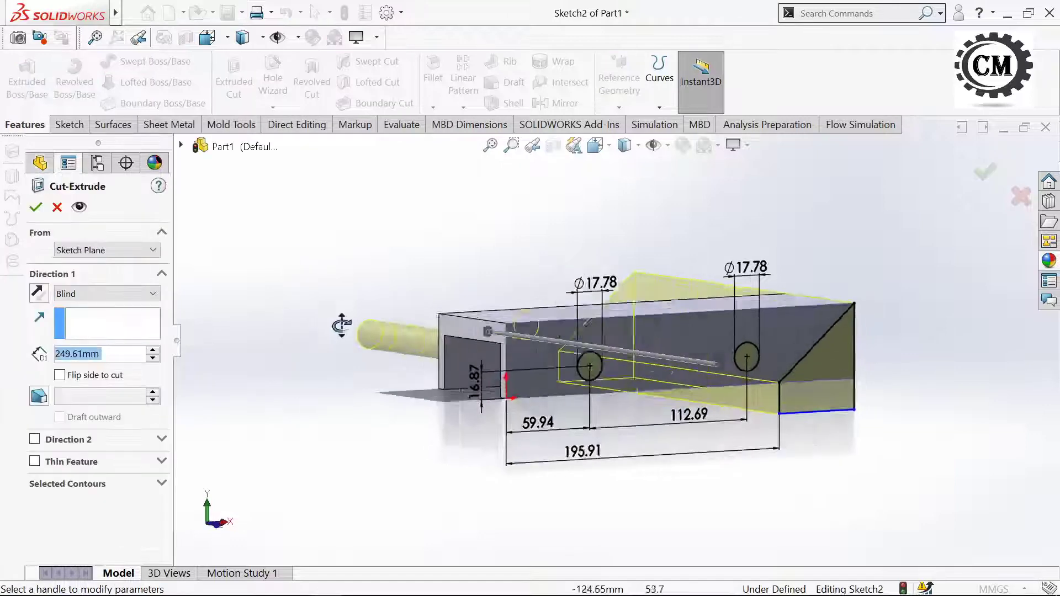
{"action": "left_click", "coordinate": [35, 207]}
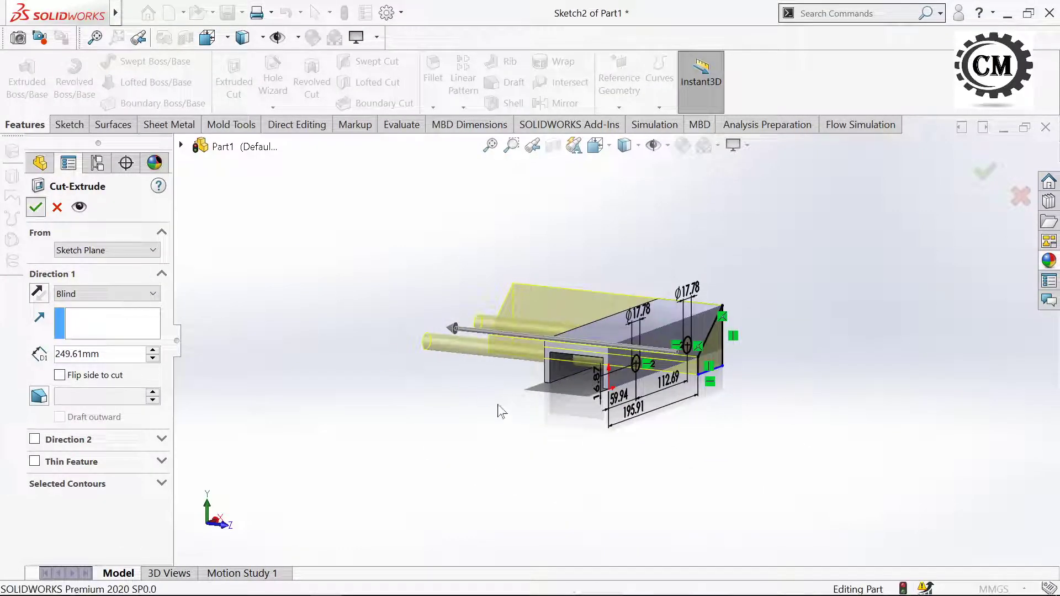
{"action": "mouse_move", "coordinate": [521, 409]}
{"action": "middle_mouse_down"}
{"action": "mouse_move", "coordinate": [404, 366]}
{"action": "mouse_move", "coordinate": [435, 314]}
{"action": "mouse_move", "coordinate": [243, 277]}
{"action": "middle_mouse_up"}
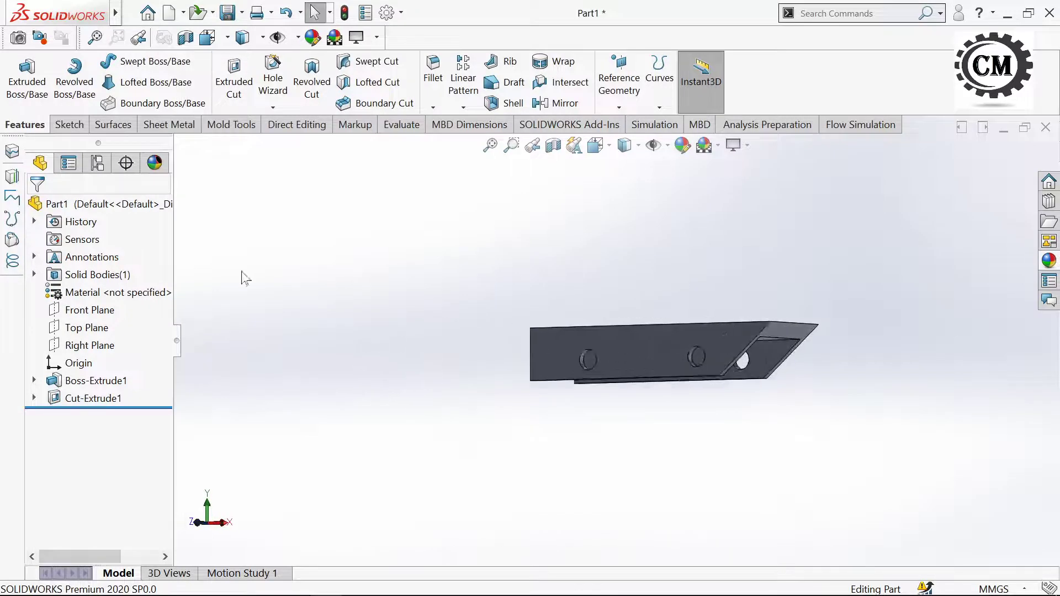
Apply the Metal > Steel cast stainless steel appearance to the whole Part1
{"action": "left_click", "coordinate": [82, 204]}
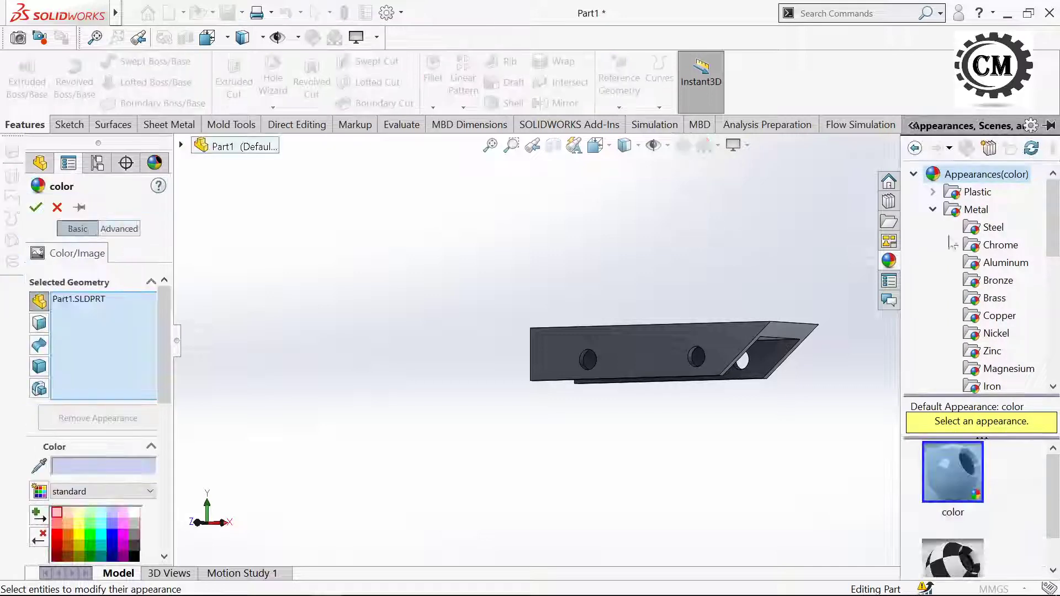
{"action": "left_click", "coordinate": [983, 234]}
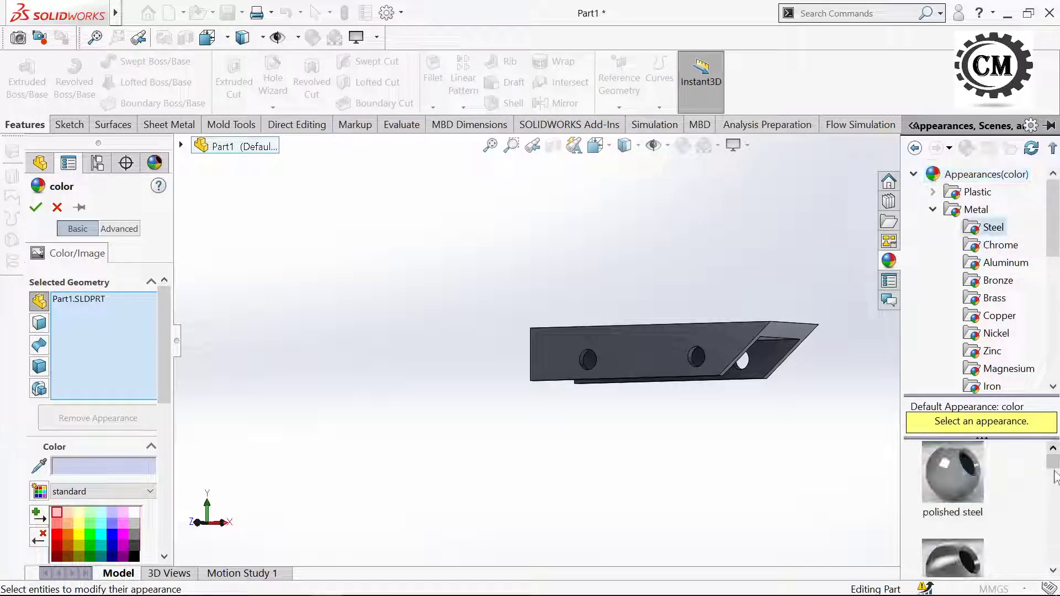
{"action": "left_click_drag", "start_coordinate": [1053, 465], "coordinate": [1058, 506]}
{"action": "left_click", "coordinate": [967, 513]}
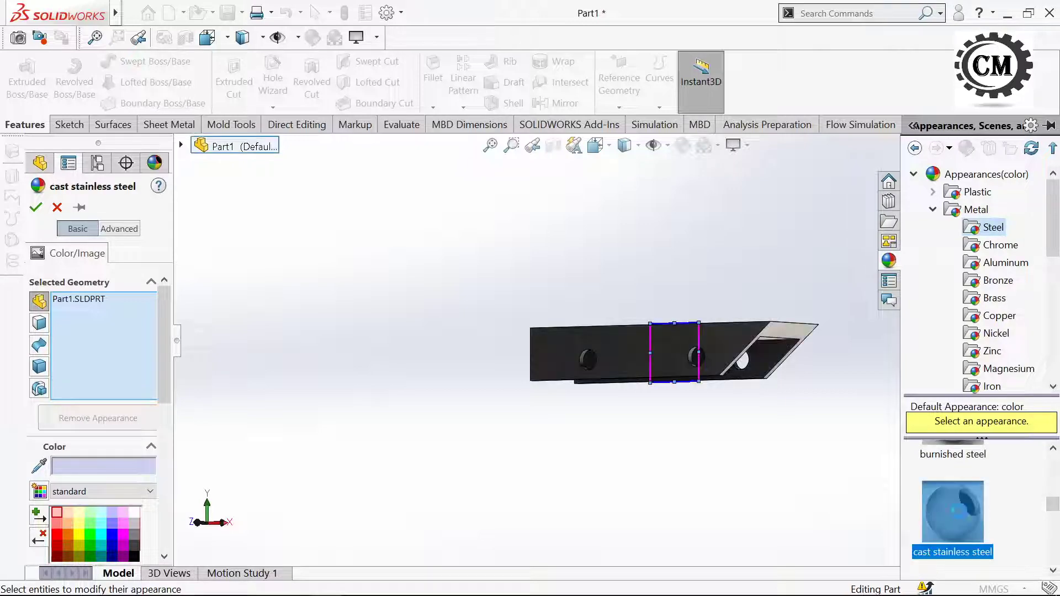
Fit the channel to the view and set the Display Style to Shaded, without edge lines
{"action": "scroll", "coordinate": [577, 345], "scroll_direction": "down", "scroll_amount": 3}
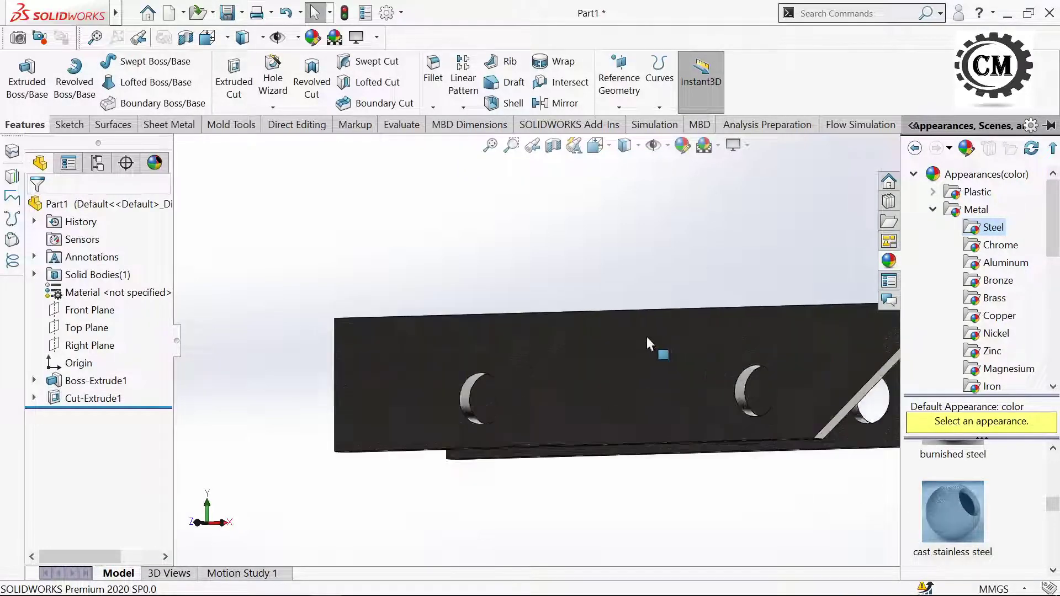
{"action": "scroll", "coordinate": [647, 336], "scroll_direction": "down", "scroll_amount": 3}
{"action": "scroll", "coordinate": [641, 339], "scroll_direction": "down", "scroll_amount": 3}
{"action": "mouse_move", "coordinate": [562, 288]}
{"action": "middle_mouse_down"}
{"action": "mouse_move", "coordinate": [492, 325]}
{"action": "mouse_move", "coordinate": [584, 384]}
{"action": "mouse_move", "coordinate": [527, 381]}
{"action": "mouse_move", "coordinate": [653, 393]}
{"action": "middle_mouse_up"}
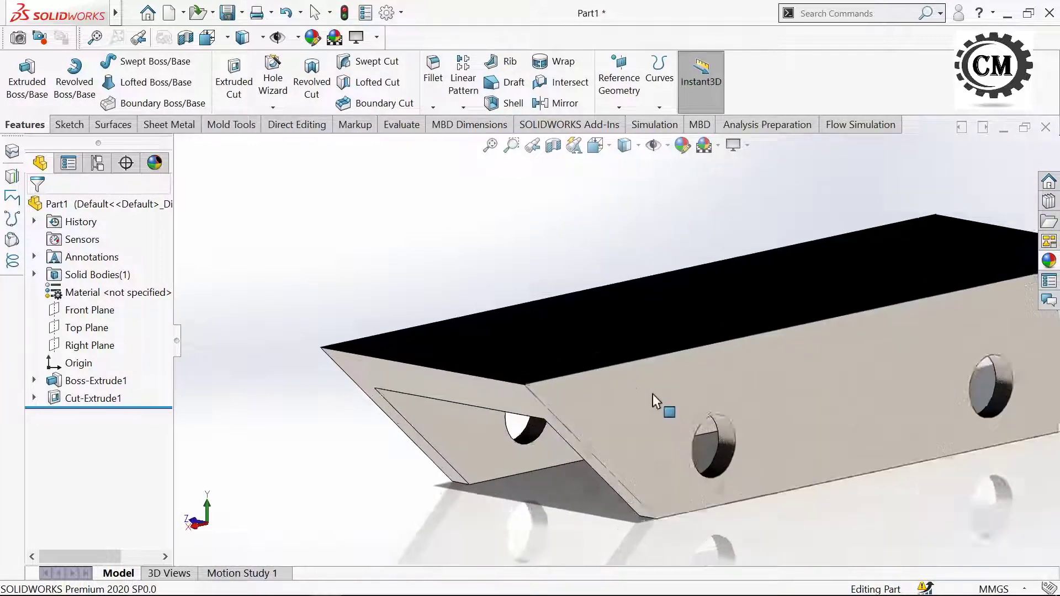
{"action": "scroll", "coordinate": [635, 405], "scroll_direction": "down", "scroll_amount": 3}
{"action": "scroll", "coordinate": [635, 405], "scroll_direction": "down", "scroll_amount": 2}
{"action": "scroll", "coordinate": [634, 406], "scroll_direction": "up", "scroll_amount": 1}
{"action": "key", "text": "f"}
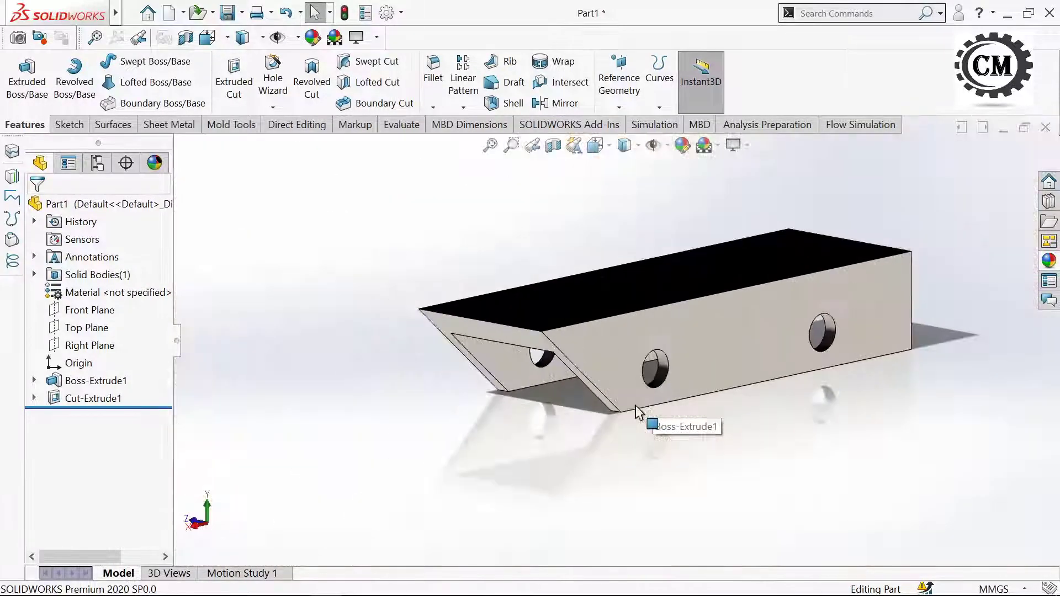
{"action": "left_click", "coordinate": [626, 190]}
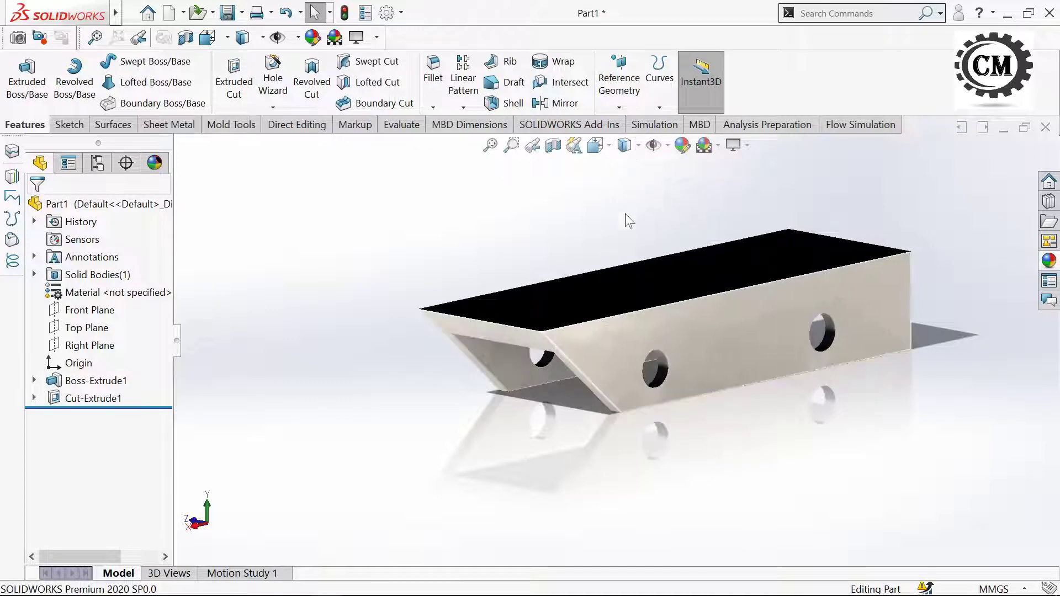
{"action": "mouse_move", "coordinate": [390, 389]}
{"action": "middle_mouse_down"}
{"action": "mouse_move", "coordinate": [504, 379]}
{"action": "mouse_move", "coordinate": [535, 395]}
{"action": "mouse_move", "coordinate": [398, 406]}
{"action": "mouse_move", "coordinate": [302, 163]}
{"action": "mouse_move", "coordinate": [390, 445]}
{"action": "mouse_move", "coordinate": [381, 277]}
{"action": "mouse_move", "coordinate": [406, 502]}
{"action": "mouse_move", "coordinate": [606, 524]}
{"action": "mouse_move", "coordinate": [504, 535]}
{"action": "middle_mouse_up"}
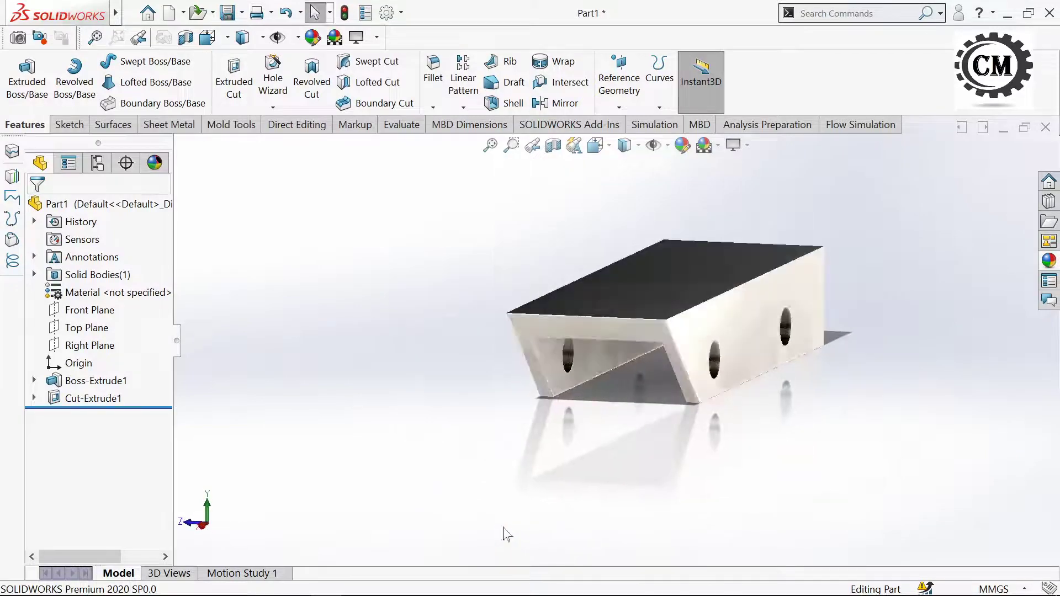